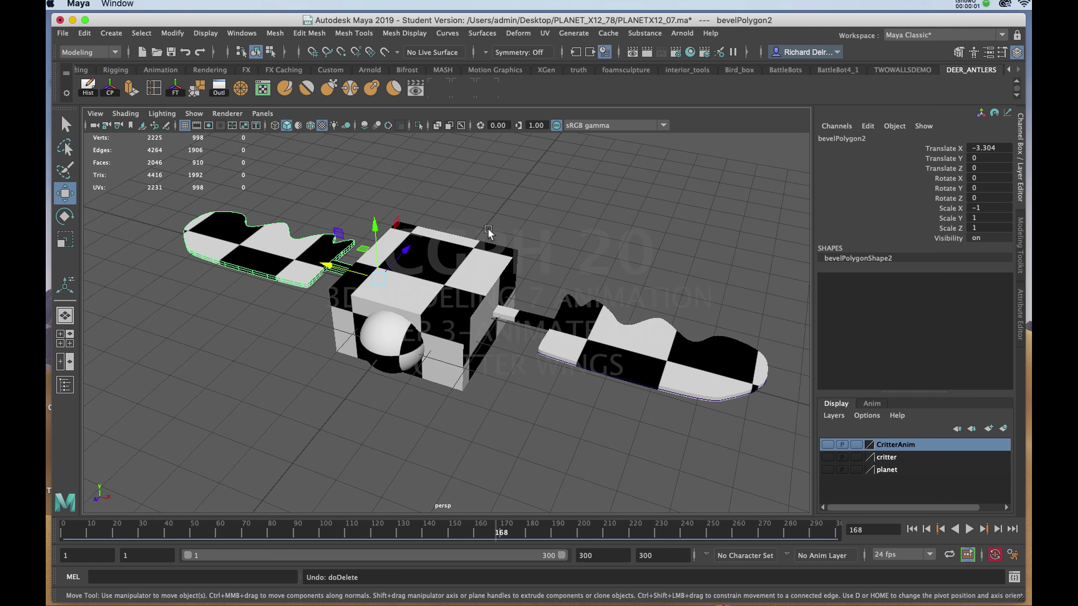
Step: Select the checkered critter's cube body in the viewport
{"action": "scroll", "coordinate": [487, 228], "scroll_direction": "down", "scroll_amount": 2}
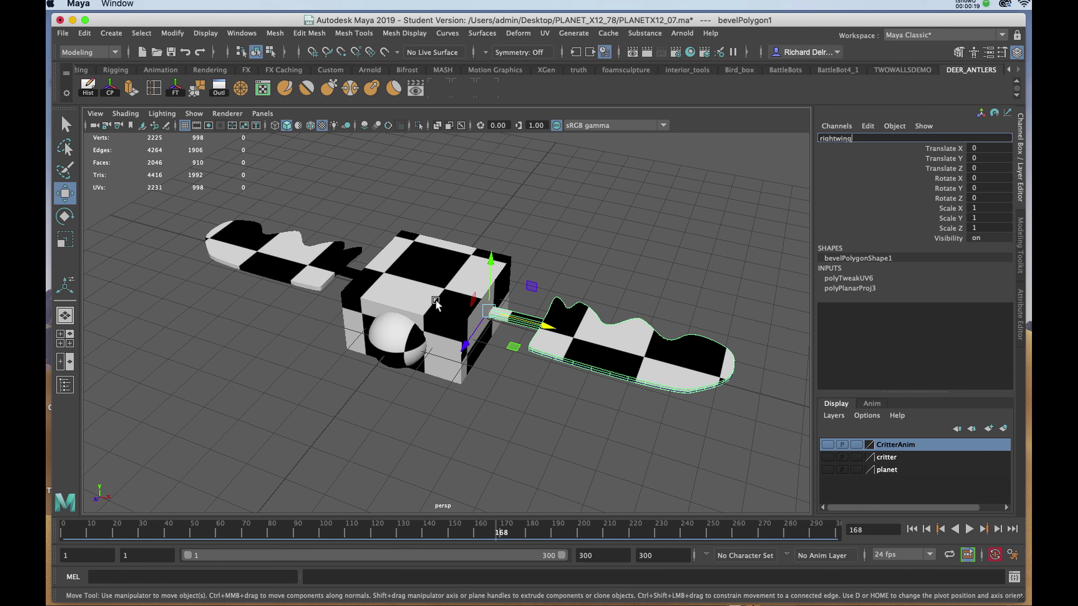
{"action": "left_click", "coordinate": [427, 282]}
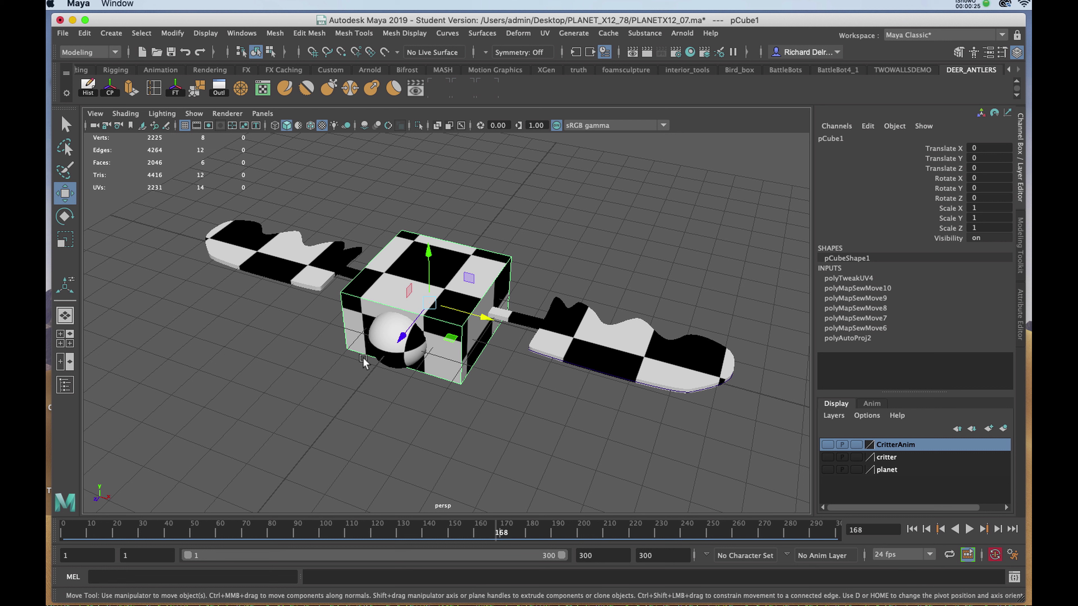
Step: Combine the sphere and cube body into one mesh, pCube2, then deselect everything
{"action": "left_click", "coordinate": [384, 333]}
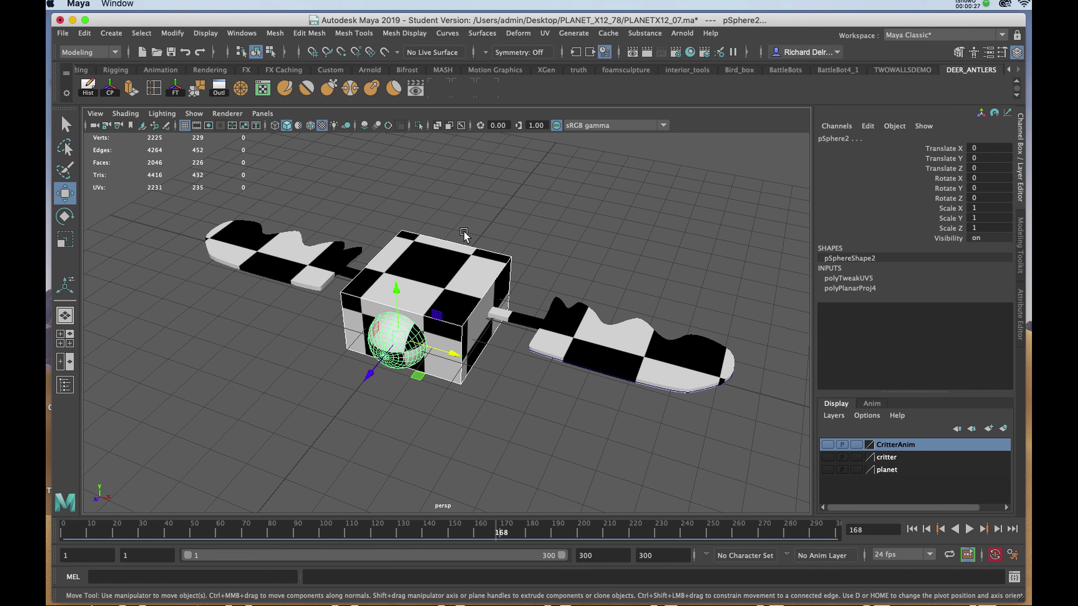
{"action": "key", "text": "space"}
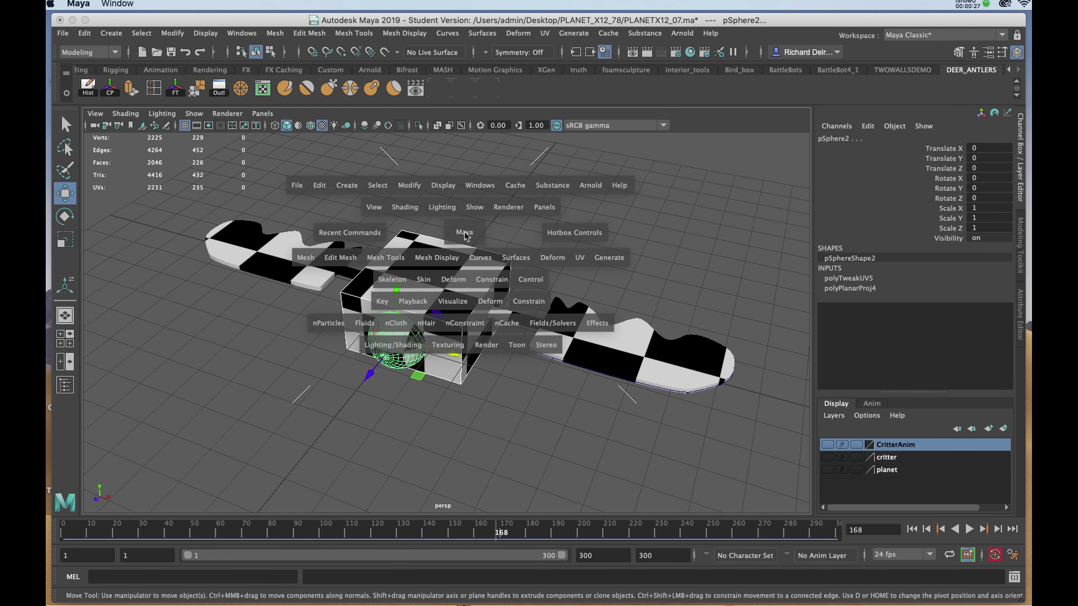
{"action": "left_click", "coordinate": [306, 258]}
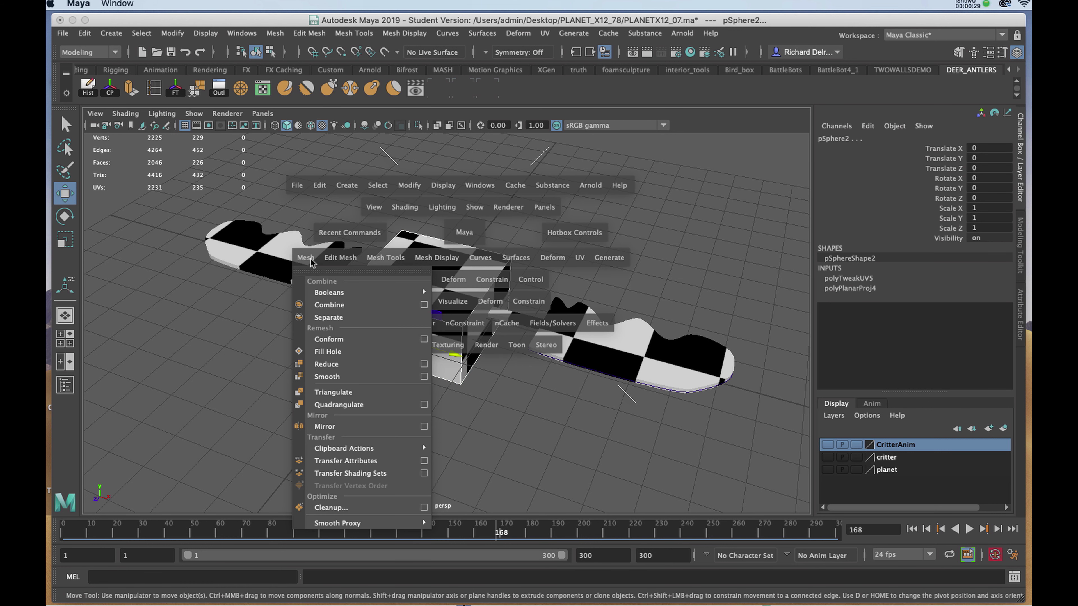
{"action": "left_click", "coordinate": [321, 305]}
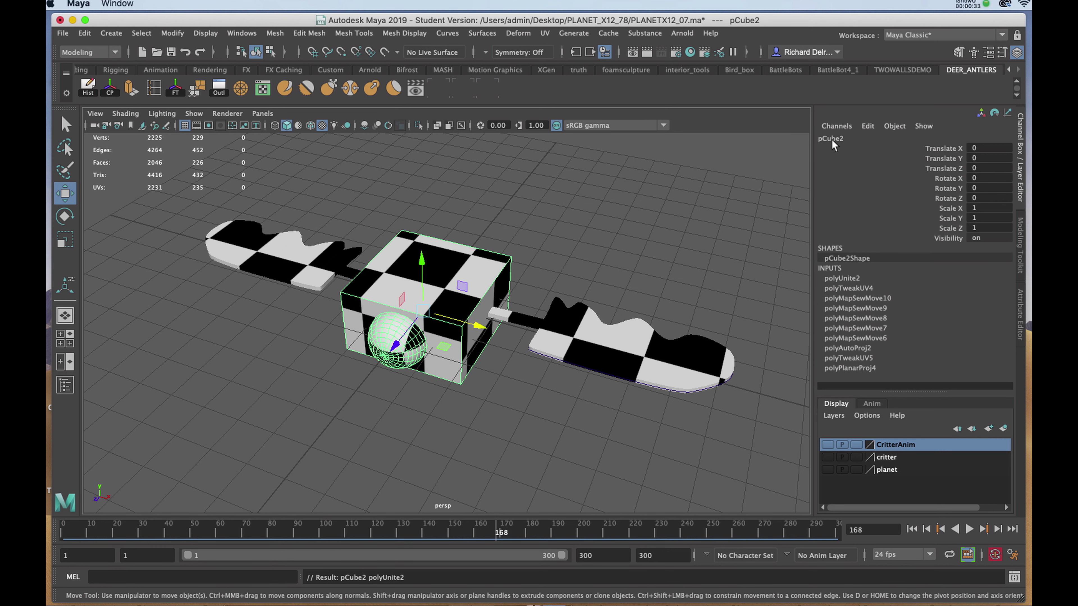
{"action": "left_click", "coordinate": [447, 219]}
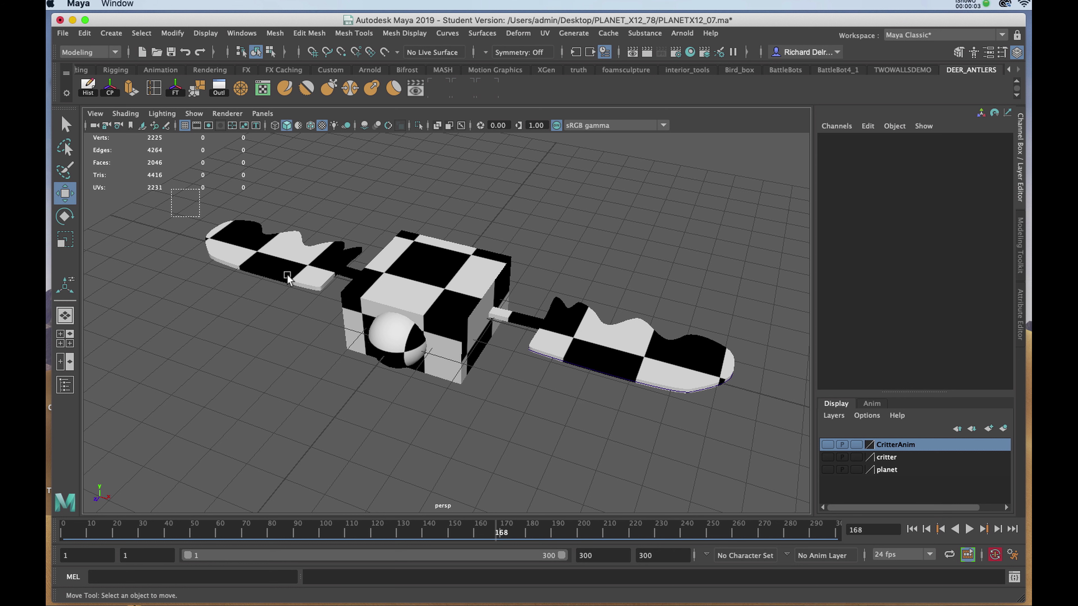
Step: Group all the critter meshes with Ctrl+G and name the group WholeCritter
{"action": "left_click_drag", "start_coordinate": [170, 189], "coordinate": [753, 457]}
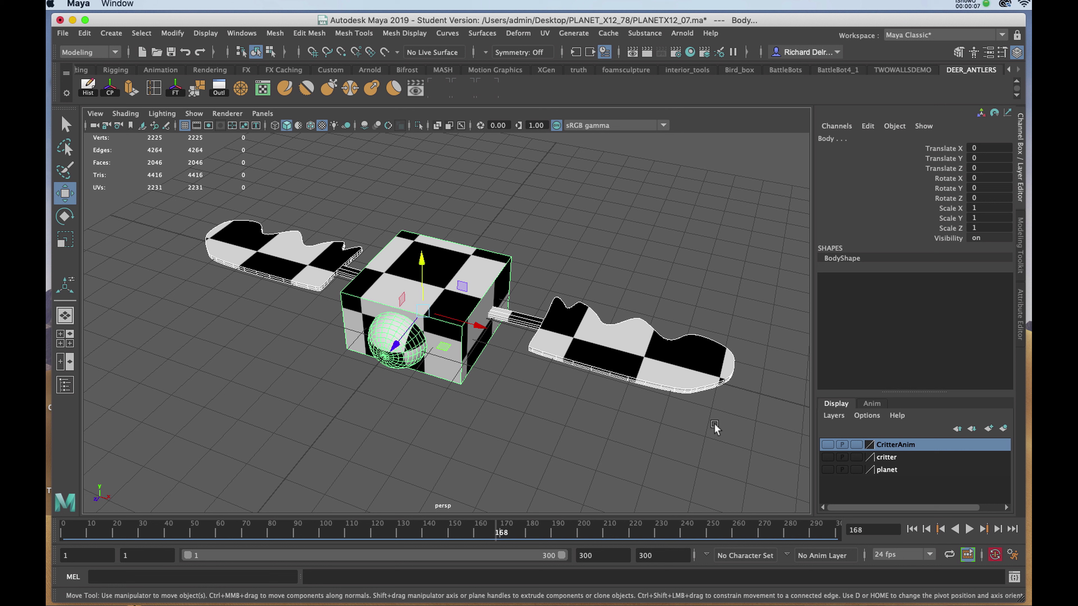
{"action": "key", "text": "ctrl+g"}
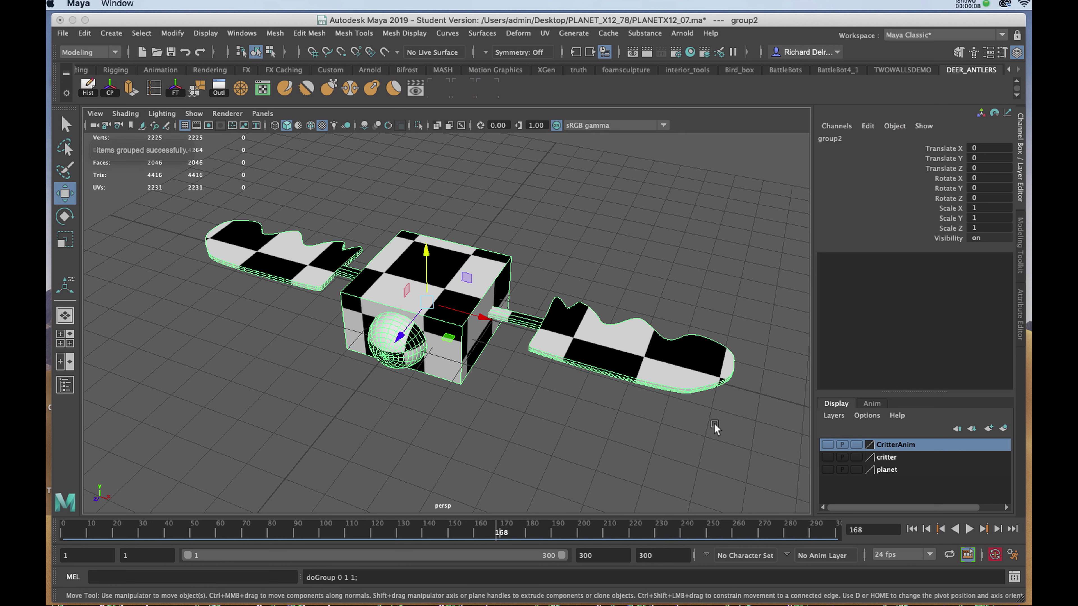
{"action": "double_click", "coordinate": [839, 141]}
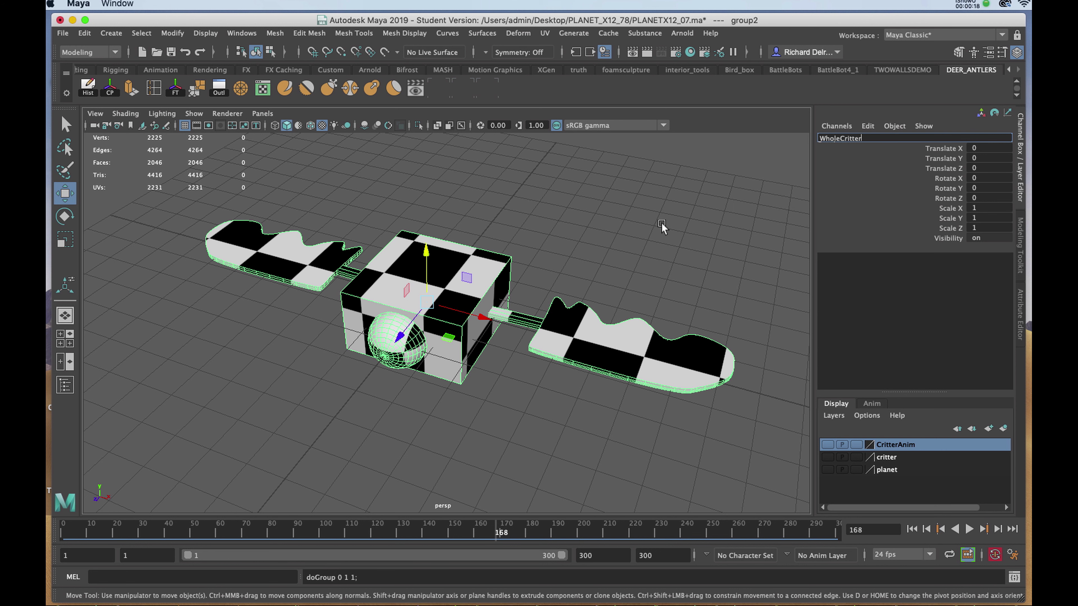
{"action": "type", "text": "WholeCritter"}
{"action": "key", "text": "Return"}
{"action": "key", "text": "space"}
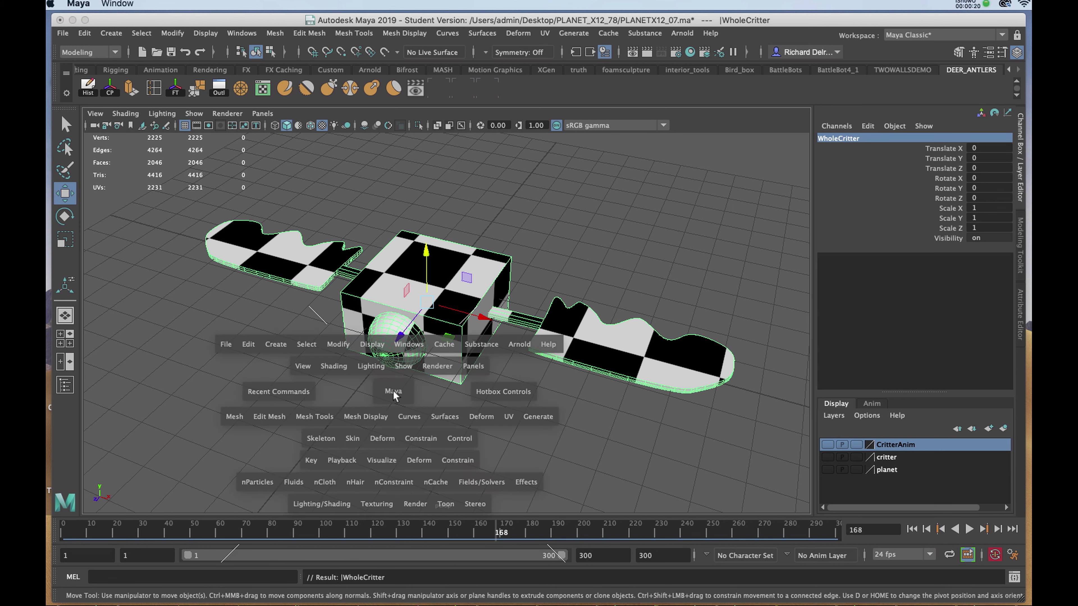
Step: In the front view, rotate leftwing to 37.333° and rightwing to -37.993° around Z
{"action": "key", "text": "space"}
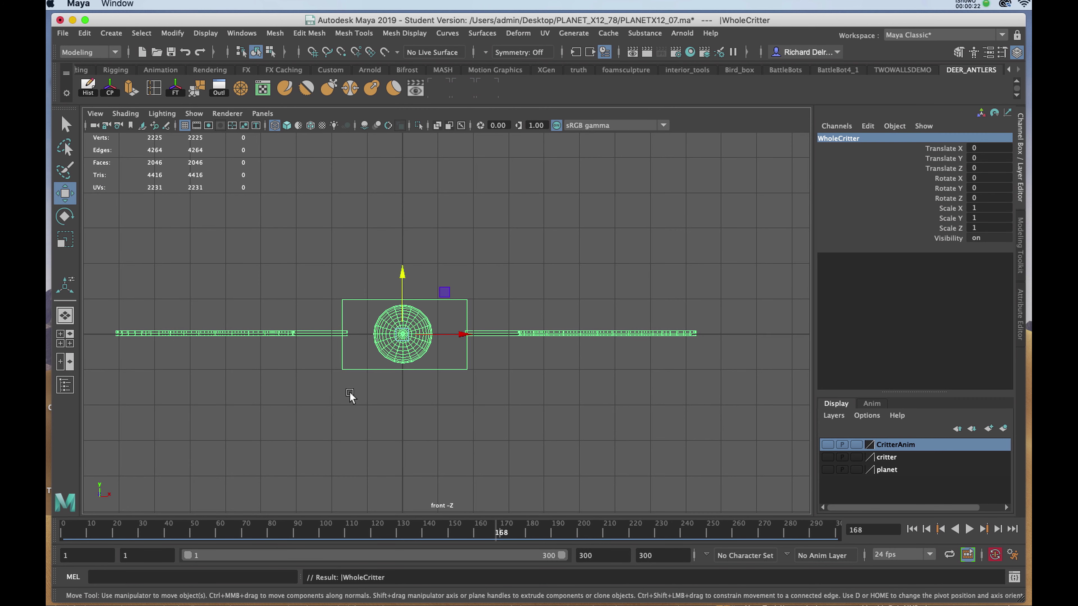
{"action": "middle_click_drag", "start_coordinate": [350, 392], "coordinate": [381, 392], "text": "alt"}
{"action": "right_click_drag", "start_coordinate": [402, 393], "coordinate": [365, 383], "text": "alt"}
{"action": "middle_click_drag", "start_coordinate": [366, 383], "coordinate": [423, 393], "text": "alt"}
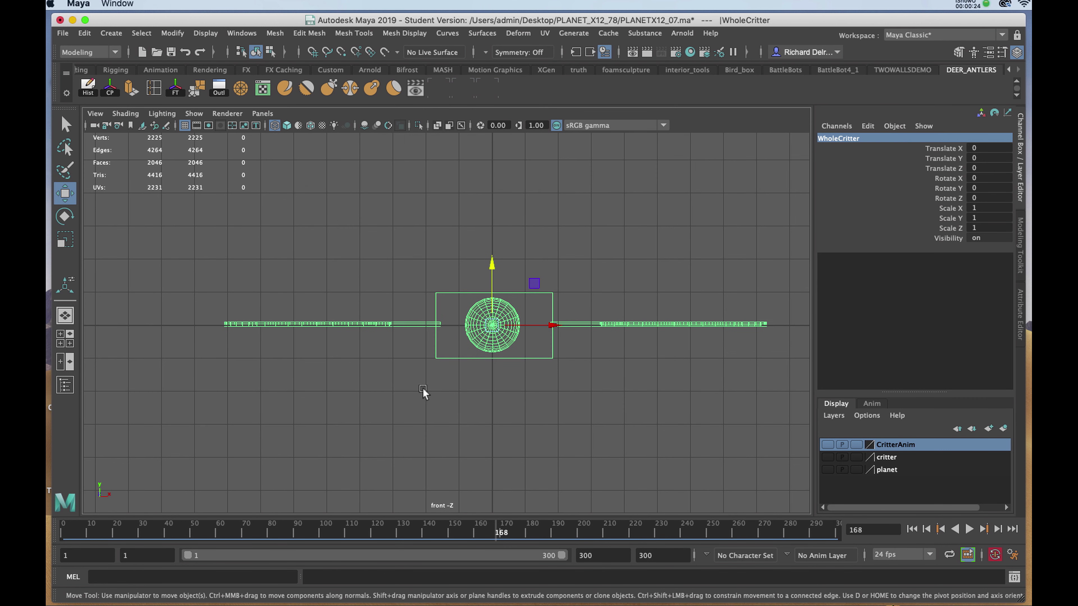
{"action": "left_click", "coordinate": [400, 324]}
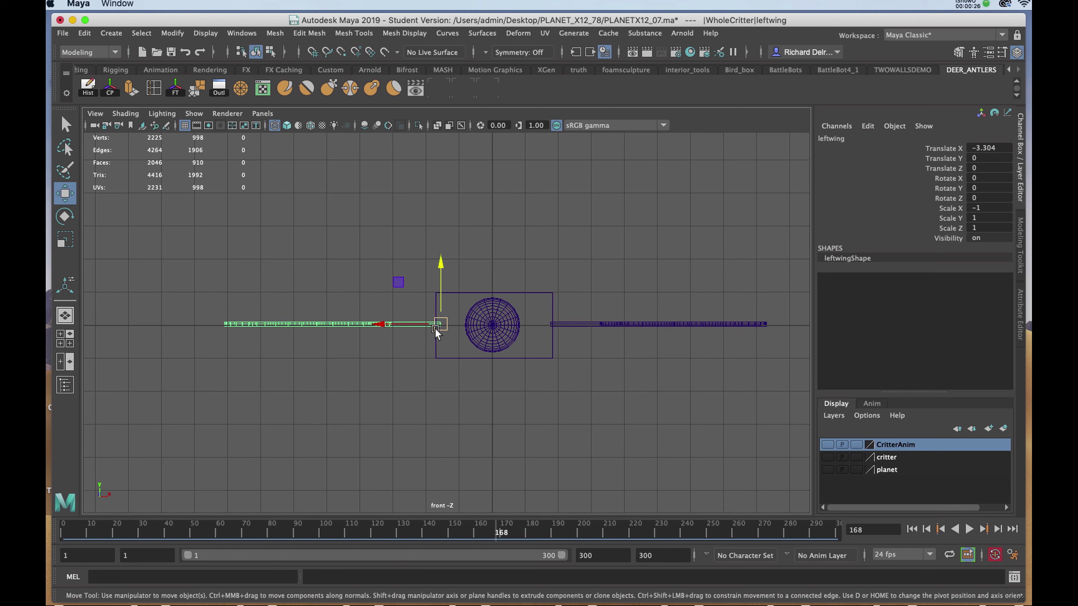
{"action": "key", "text": "e"}
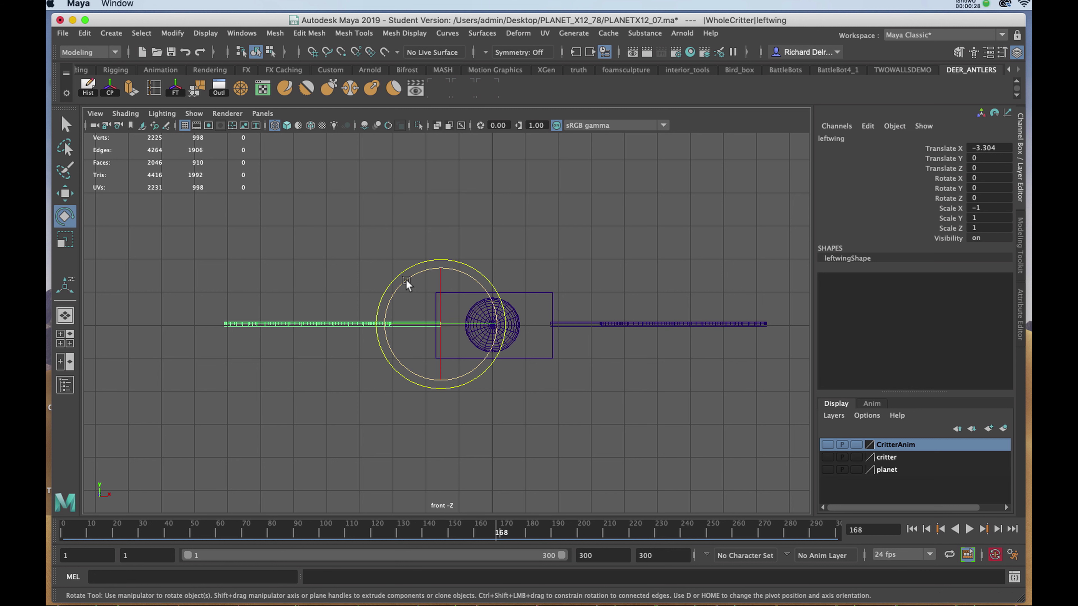
{"action": "left_click_drag", "start_coordinate": [406, 280], "coordinate": [390, 309]}
{"action": "left_click", "coordinate": [583, 328]}
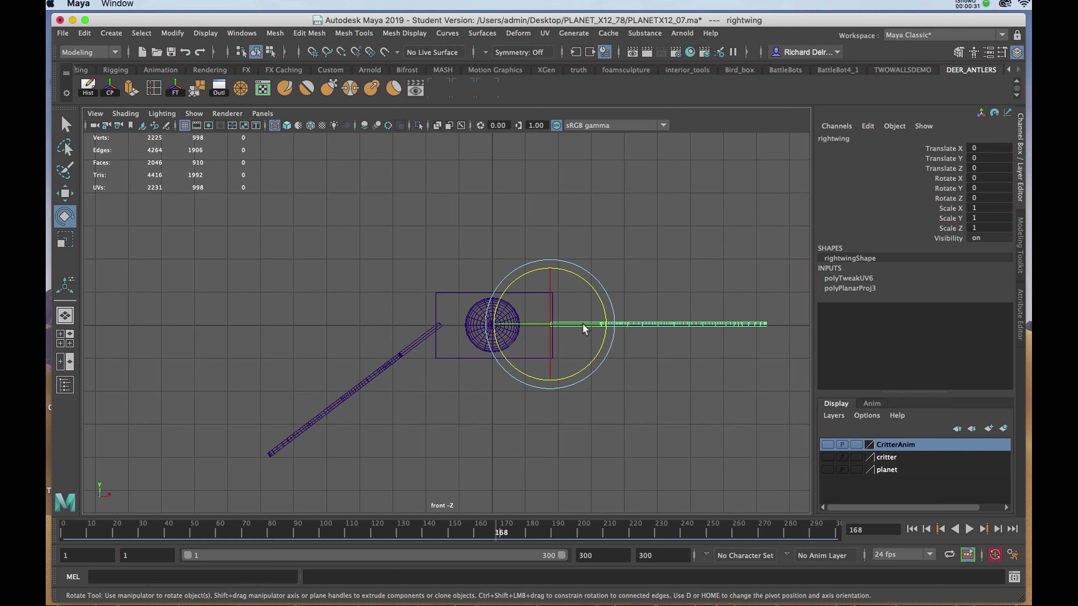
{"action": "left_click_drag", "start_coordinate": [596, 293], "coordinate": [601, 329]}
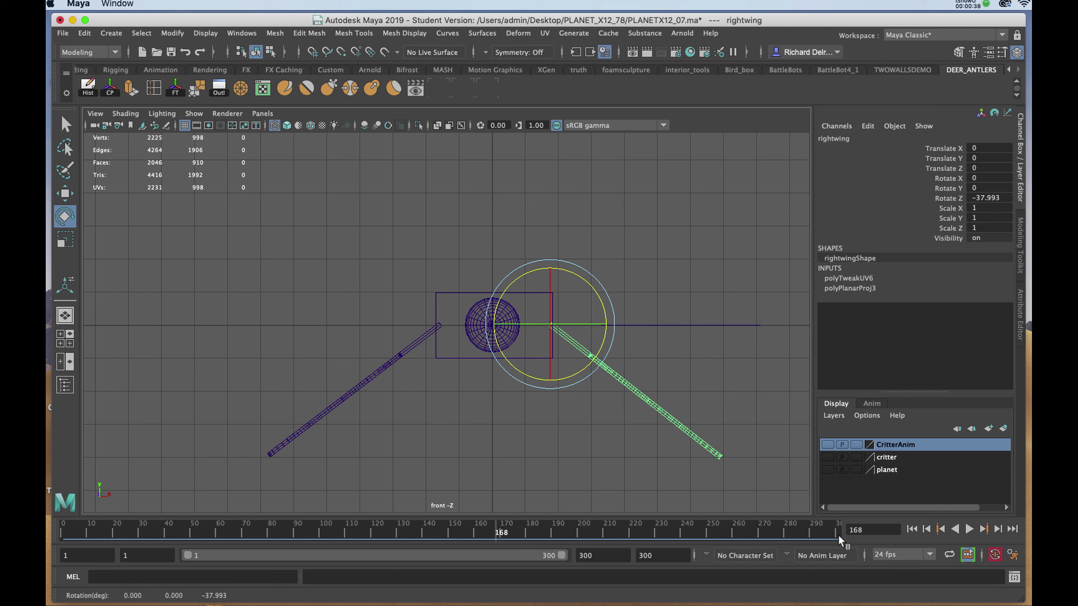
Step: Scrub the 1–300 timeline and bring the current time back to frame 1
{"action": "left_click", "coordinate": [911, 528]}
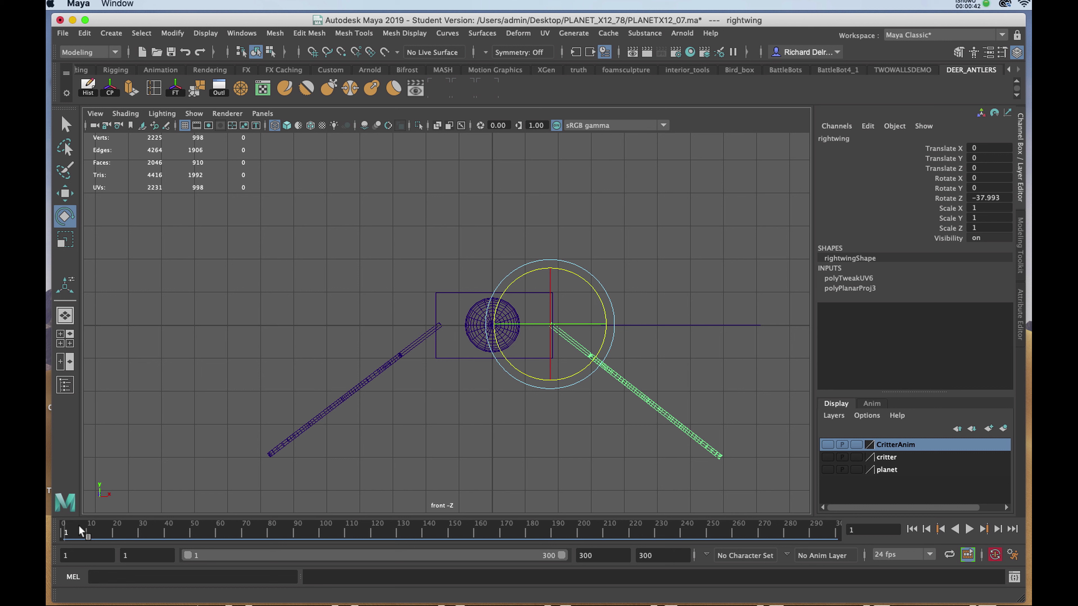
{"action": "mouse_move", "coordinate": [79, 525]}
{"action": "left_mouse_down"}
{"action": "mouse_move", "coordinate": [280, 531]}
{"action": "mouse_move", "coordinate": [66, 531]}
{"action": "left_mouse_up"}
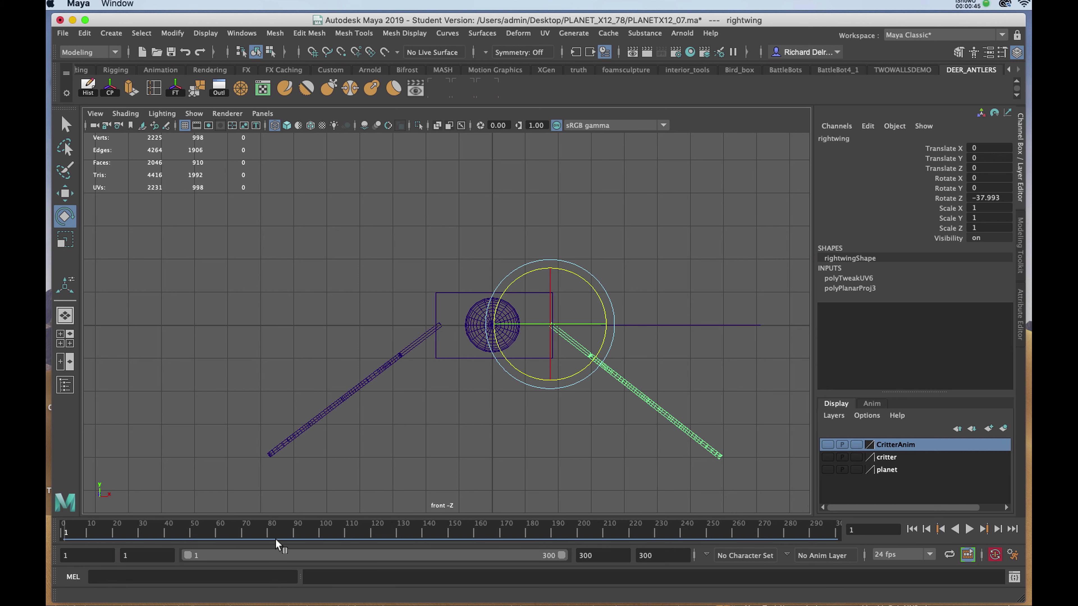
{"action": "left_click_drag", "start_coordinate": [278, 545], "coordinate": [64, 531]}
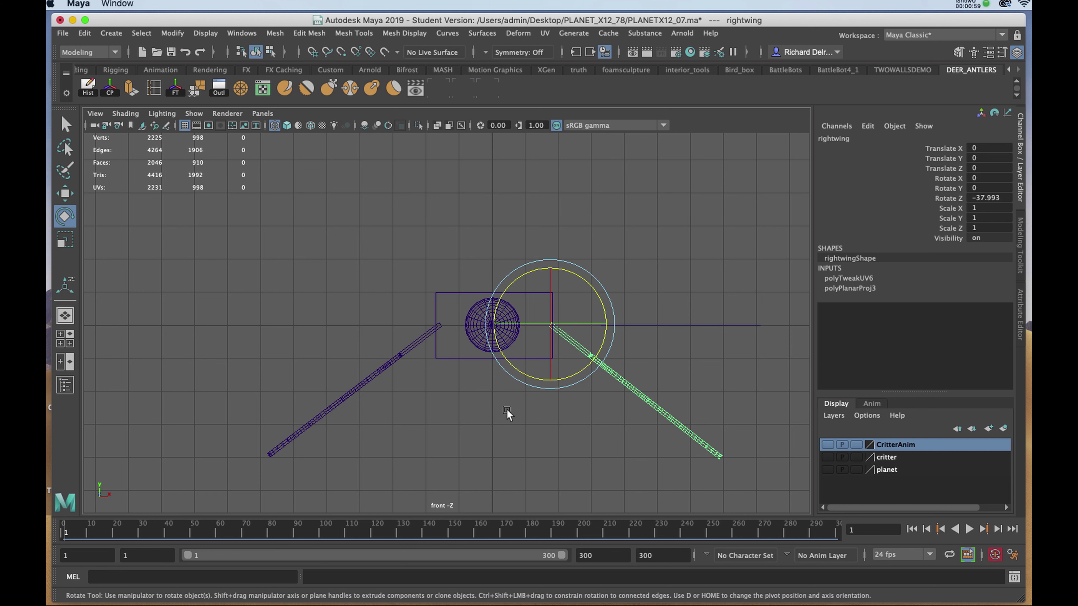
Step: Freeze both wings' transforms and key their Rotate Z at frame 1
{"action": "left_click", "coordinate": [402, 357]}
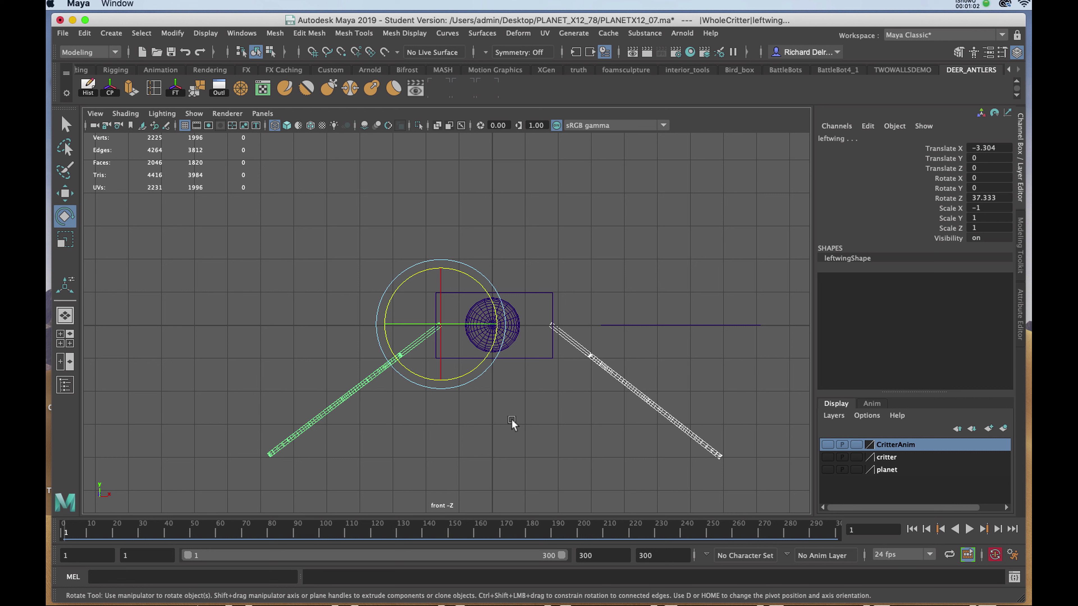
{"action": "left_click", "coordinate": [176, 91]}
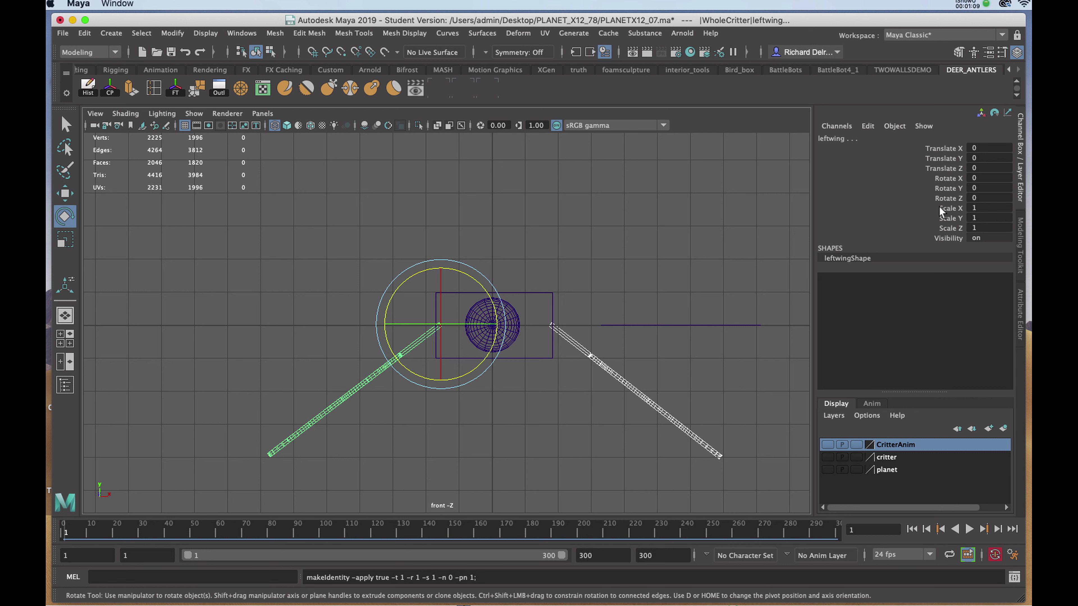
{"action": "right_click", "coordinate": [946, 198]}
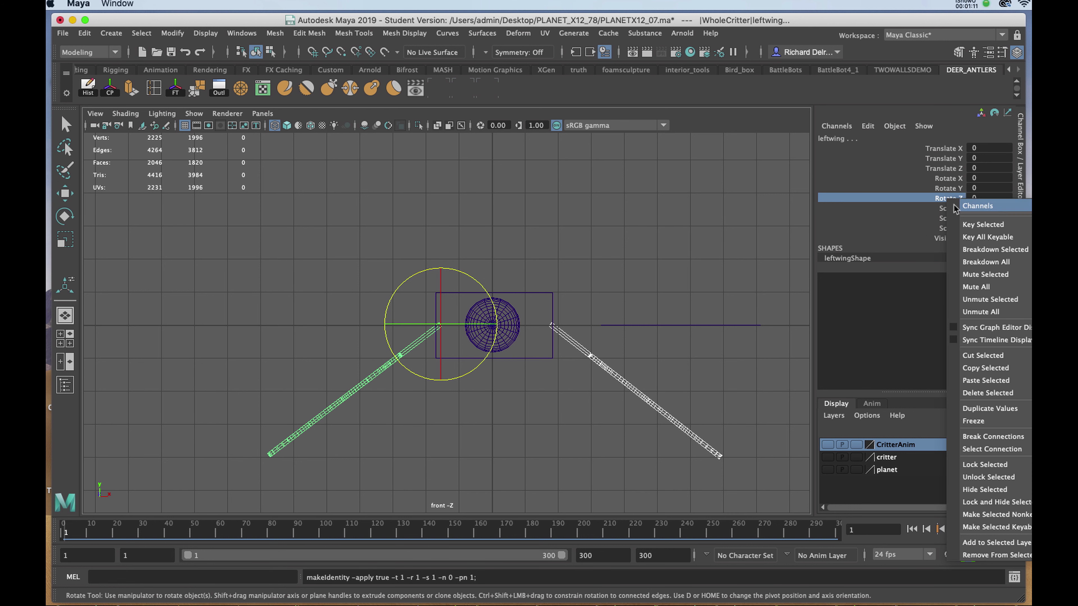
{"action": "left_click", "coordinate": [972, 224]}
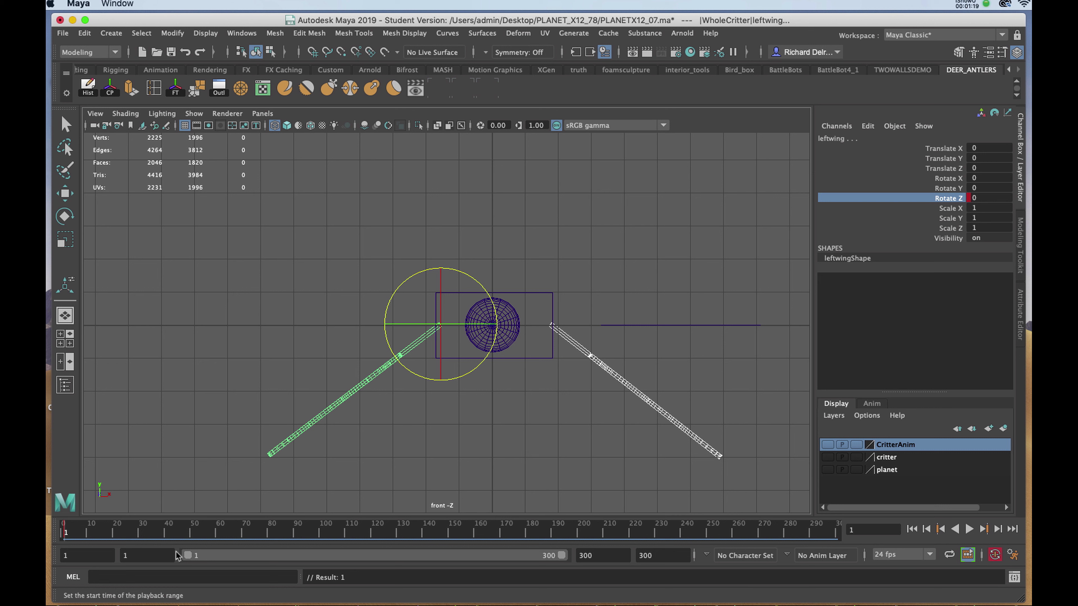
Step: Set the current frame to 50
{"action": "left_click_drag", "start_coordinate": [186, 536], "coordinate": [191, 531]}
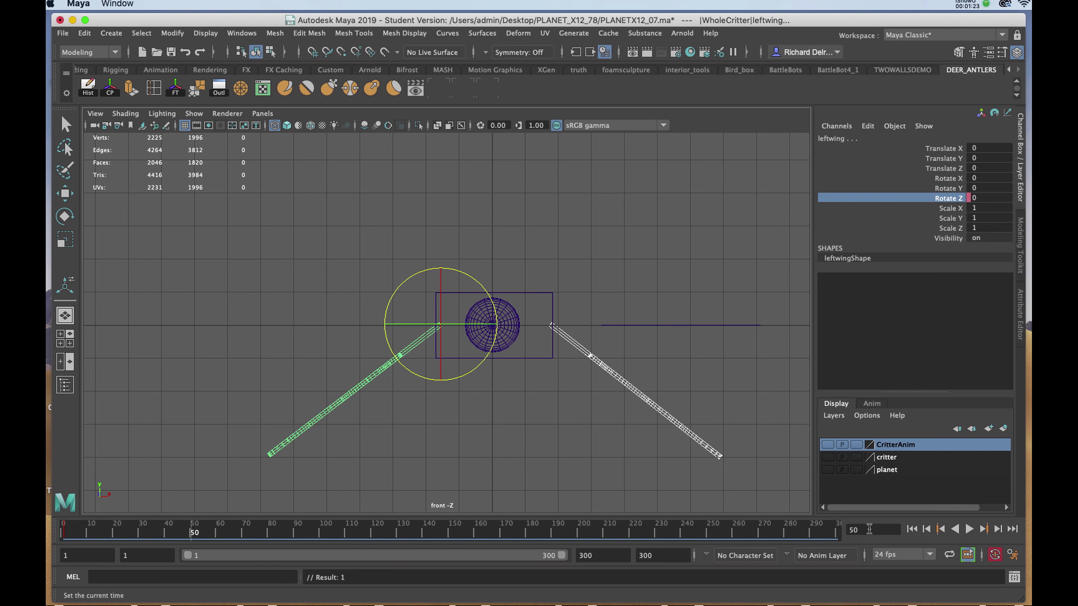
{"action": "left_click", "coordinate": [845, 529]}
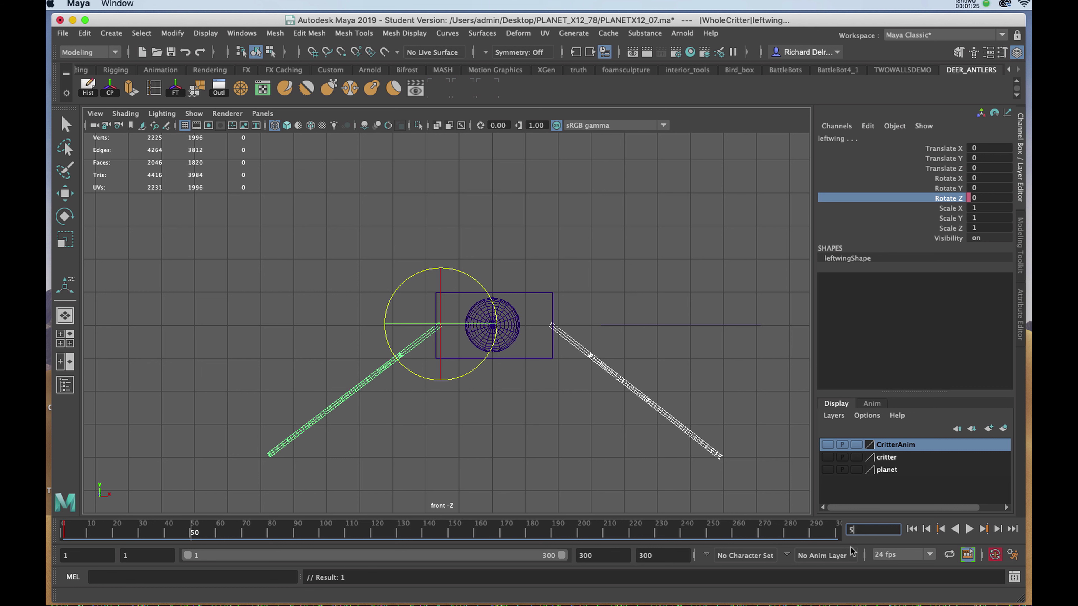
{"action": "key", "text": "Return"}
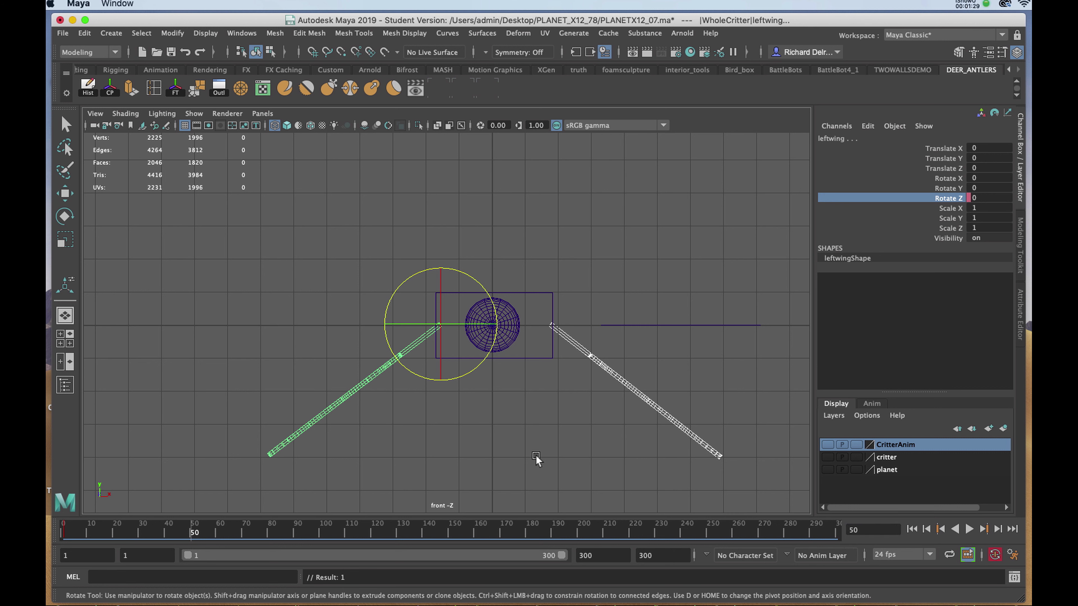
Step: Swing the left wing upward, key it at frame 50, and scrub to preview
{"action": "left_click", "coordinate": [306, 312]}
{"action": "key", "text": "e"}
{"action": "left_click", "coordinate": [414, 343]}
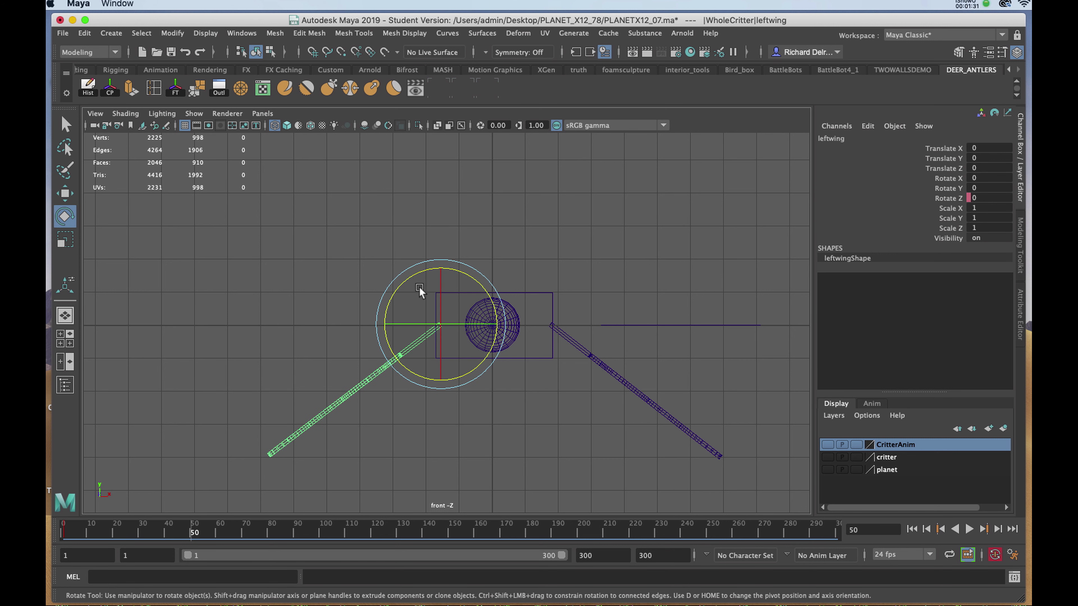
{"action": "left_click_drag", "start_coordinate": [417, 272], "coordinate": [479, 291]}
{"action": "key", "text": "s"}
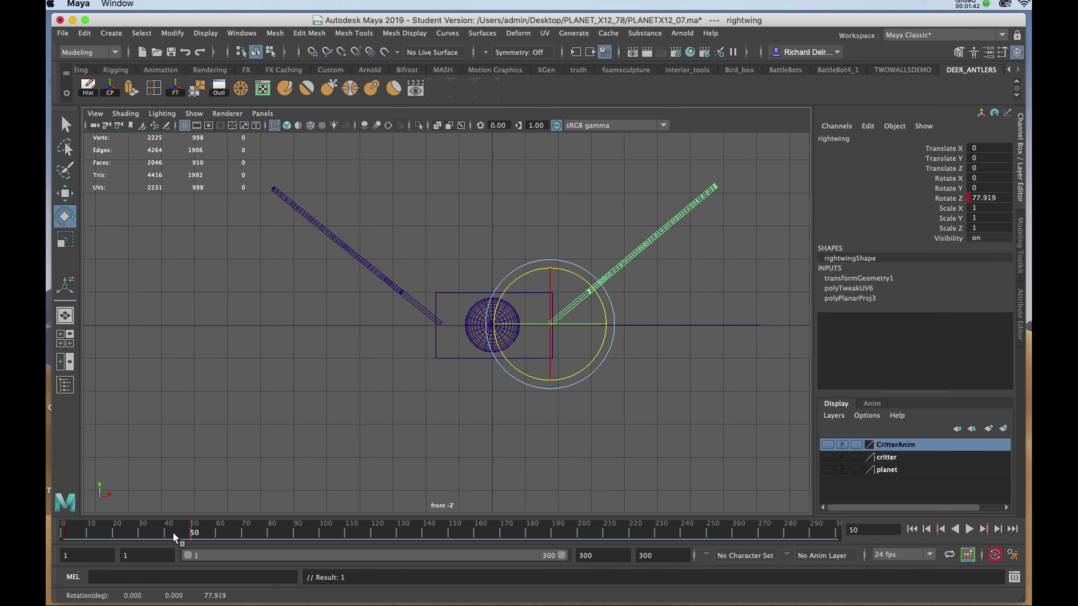
{"action": "left_click_drag", "start_coordinate": [174, 538], "coordinate": [70, 527]}
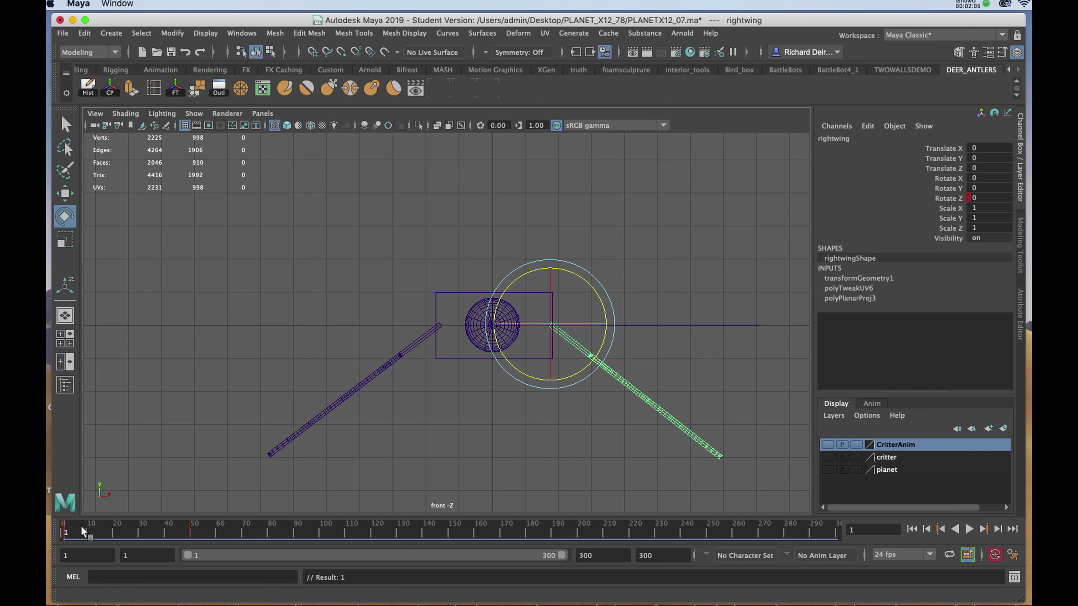
Step: Copy the right wing's frame-1 key on the time slider
{"action": "left_click_drag", "start_coordinate": [80, 526], "coordinate": [64, 529], "text": "shift"}
{"action": "right_click", "coordinate": [70, 531]}
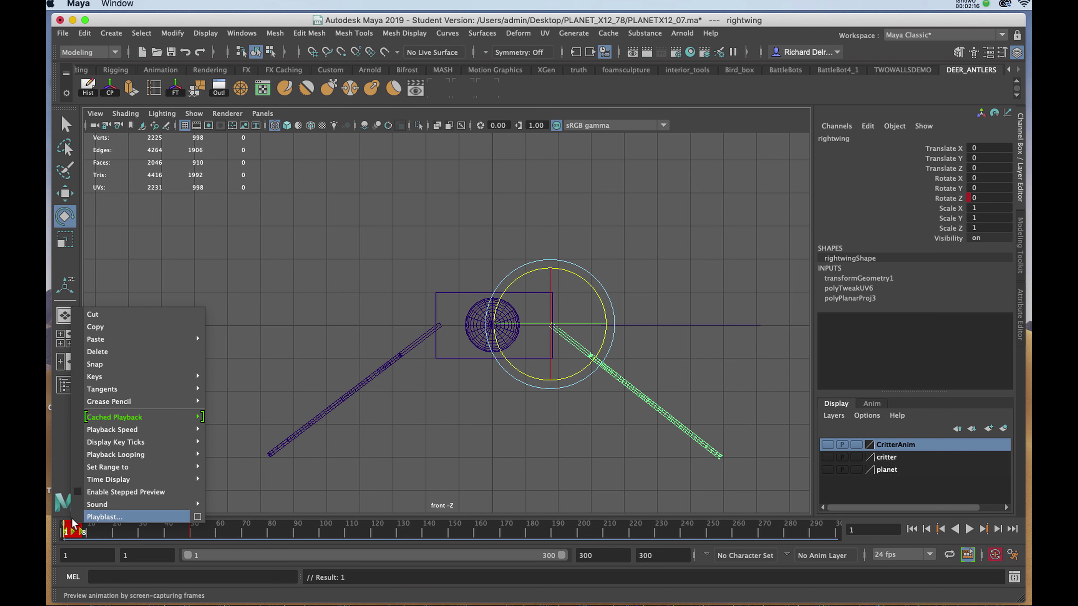
{"action": "left_click", "coordinate": [107, 328]}
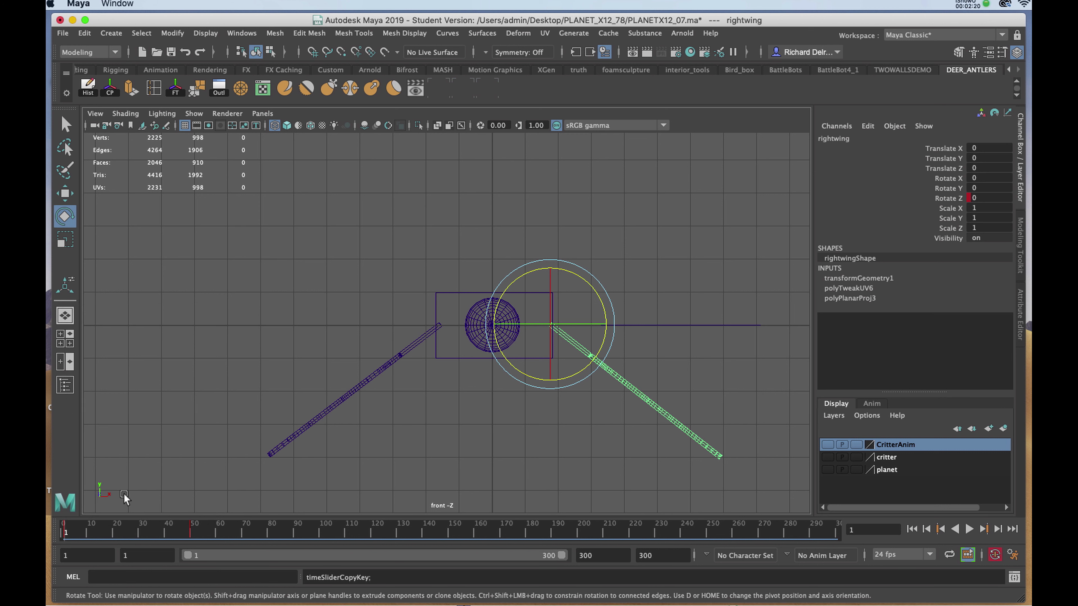
Step: Paste the copied key at frame 100 and play back the right wing's flap
{"action": "left_click", "coordinate": [326, 531]}
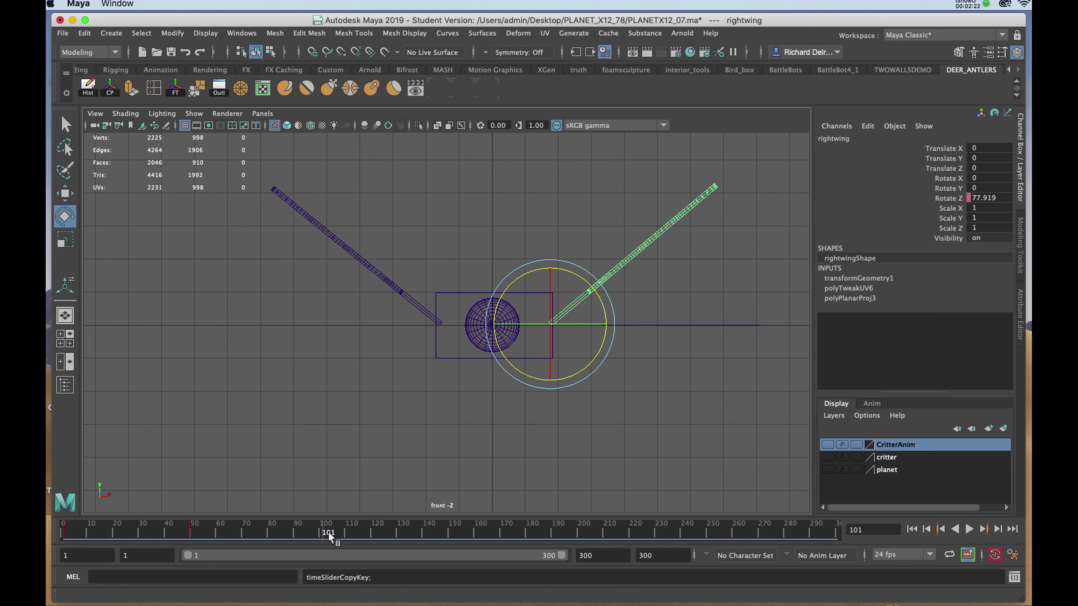
{"action": "key", "text": "alt+v"}
{"action": "left_click", "coordinate": [320, 532]}
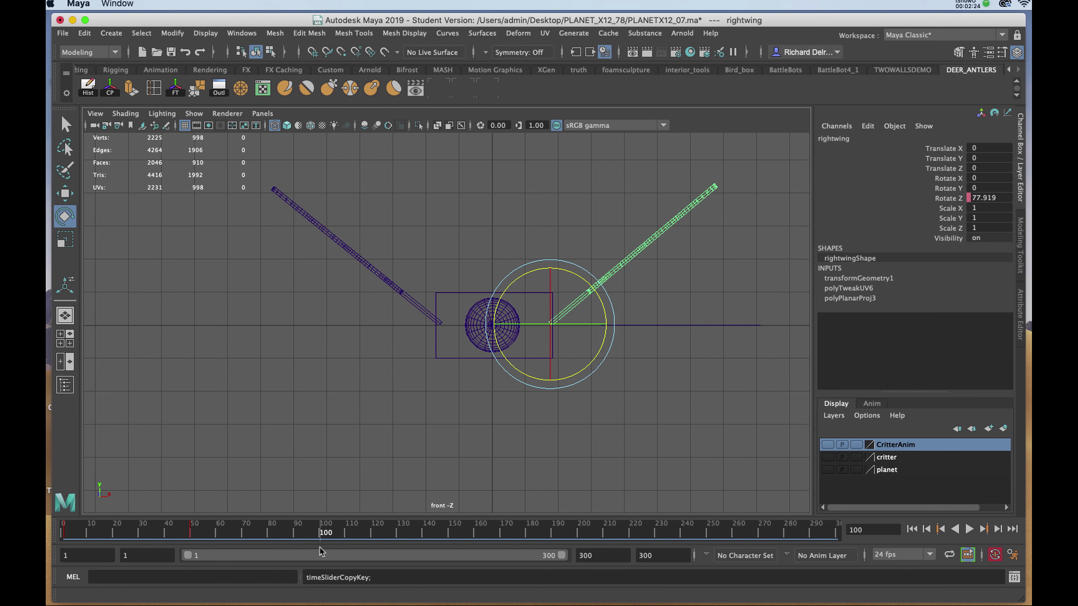
{"action": "right_click", "coordinate": [322, 530]}
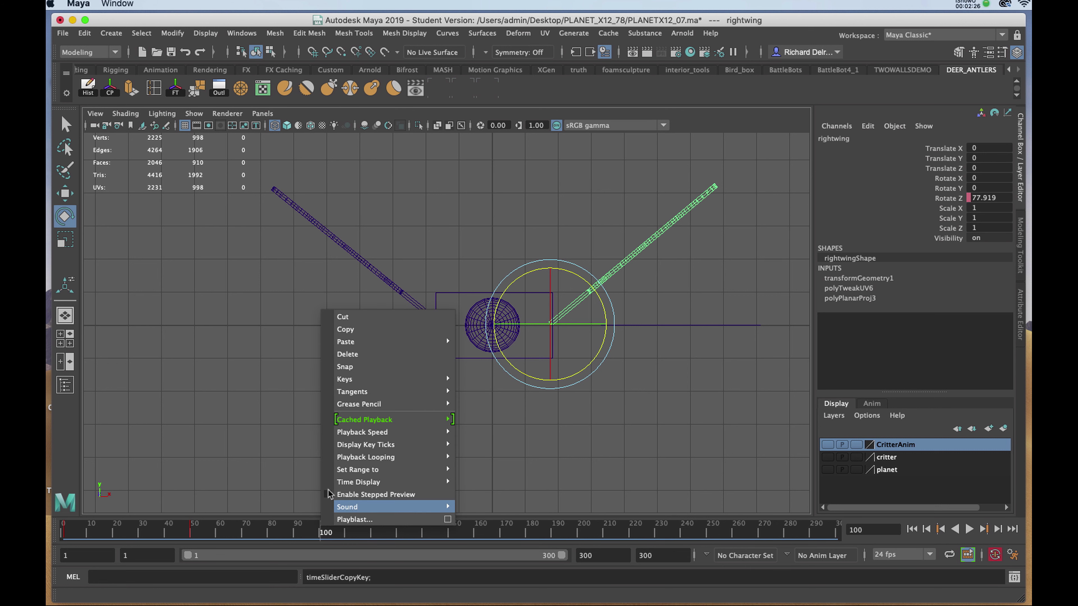
{"action": "mouse_move", "coordinate": [350, 345]}
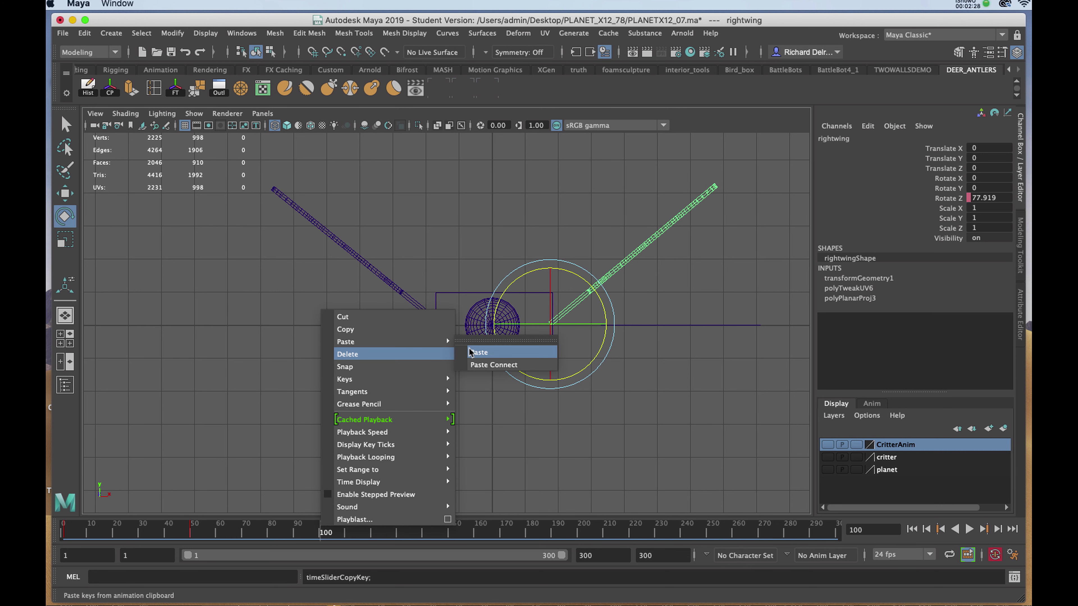
{"action": "left_click", "coordinate": [478, 357]}
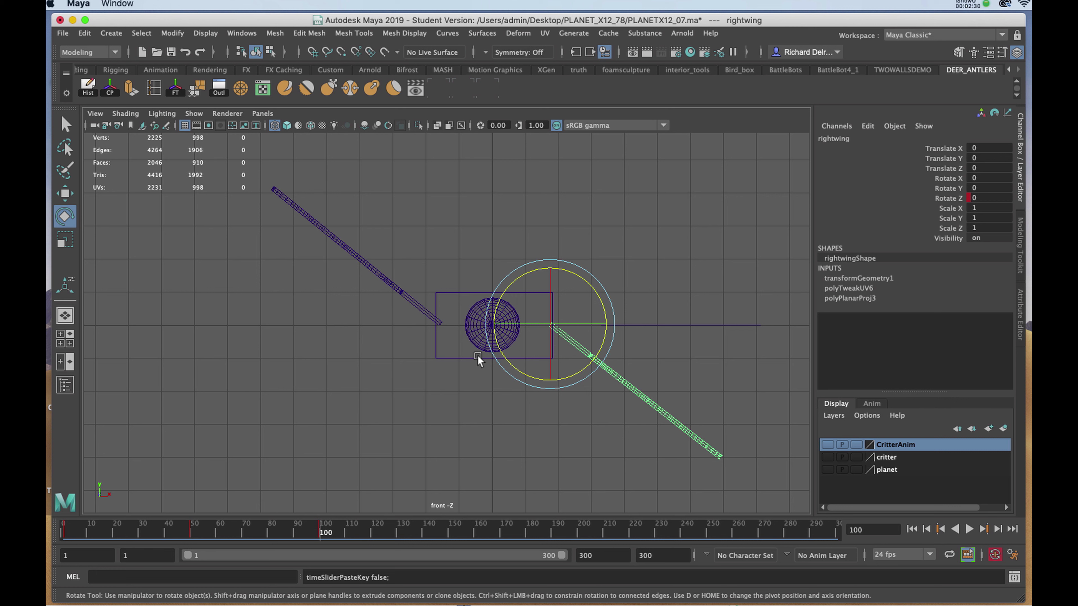
{"action": "key", "text": "alt+v"}
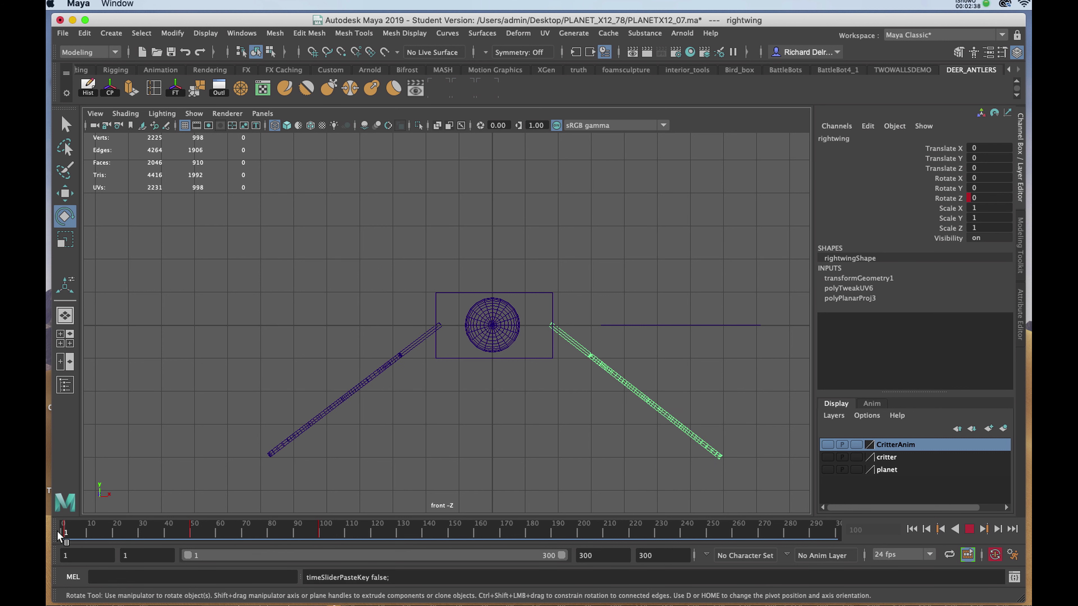
Step: Select the left wing and copy its frame-1 key on the time slider
{"action": "left_click_drag", "start_coordinate": [308, 533], "coordinate": [296, 536]}
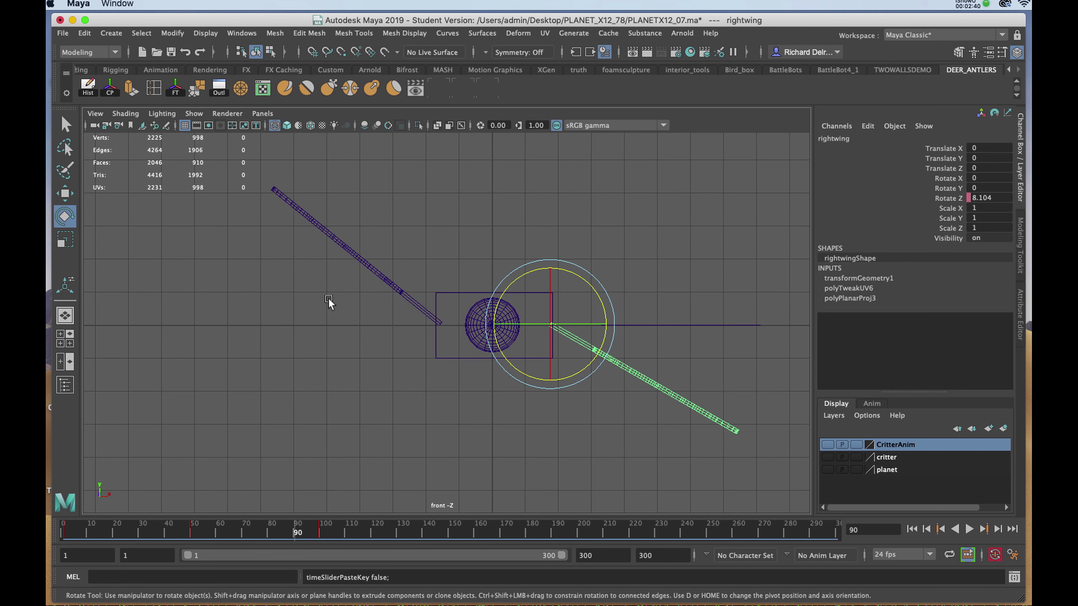
{"action": "left_click", "coordinate": [369, 272]}
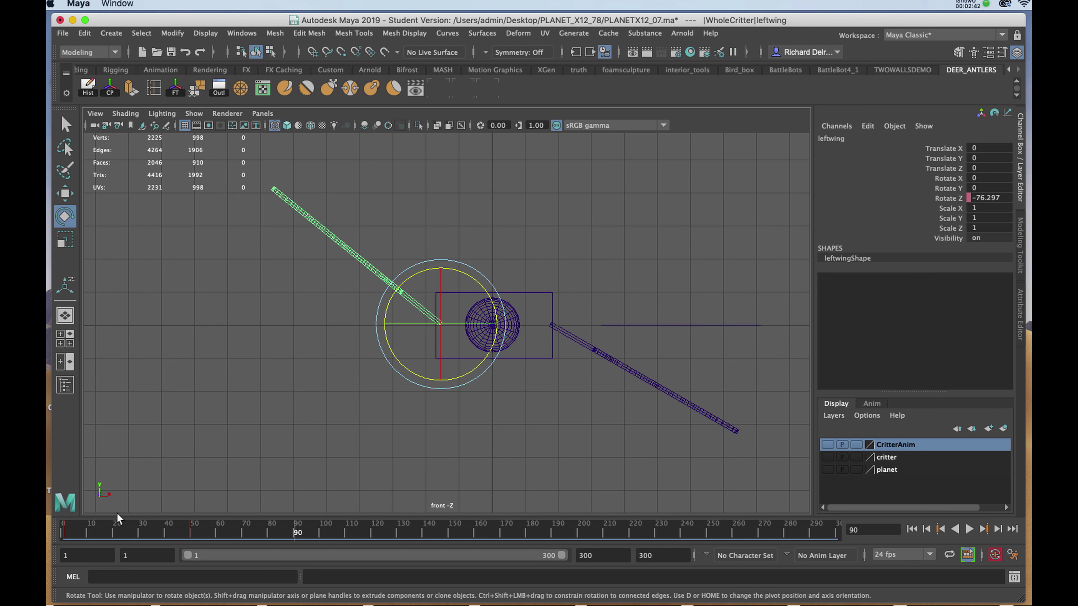
{"action": "left_click_drag", "start_coordinate": [89, 530], "coordinate": [73, 529]}
{"action": "right_click", "coordinate": [73, 529]}
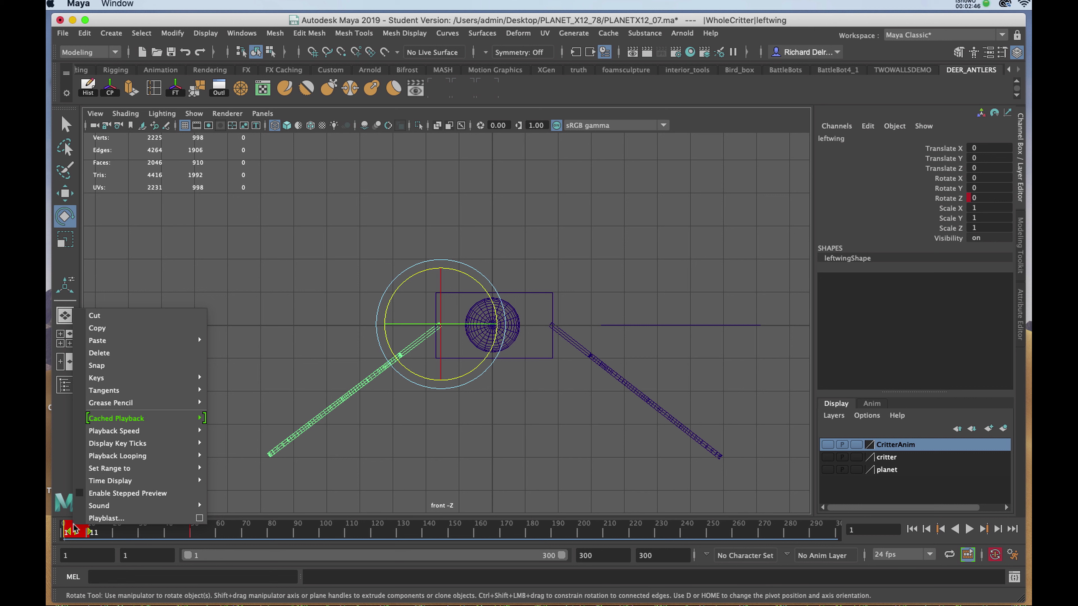
{"action": "left_click", "coordinate": [116, 329]}
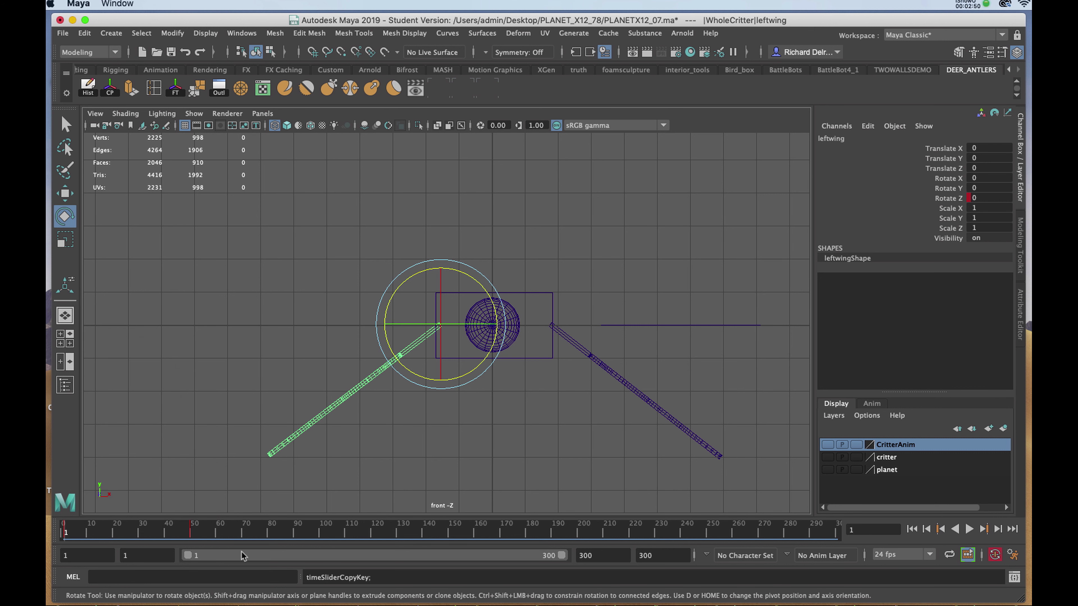
Step: Paste the left wing's key at frame 100 and play back both wings flapping
{"action": "left_click", "coordinate": [321, 532]}
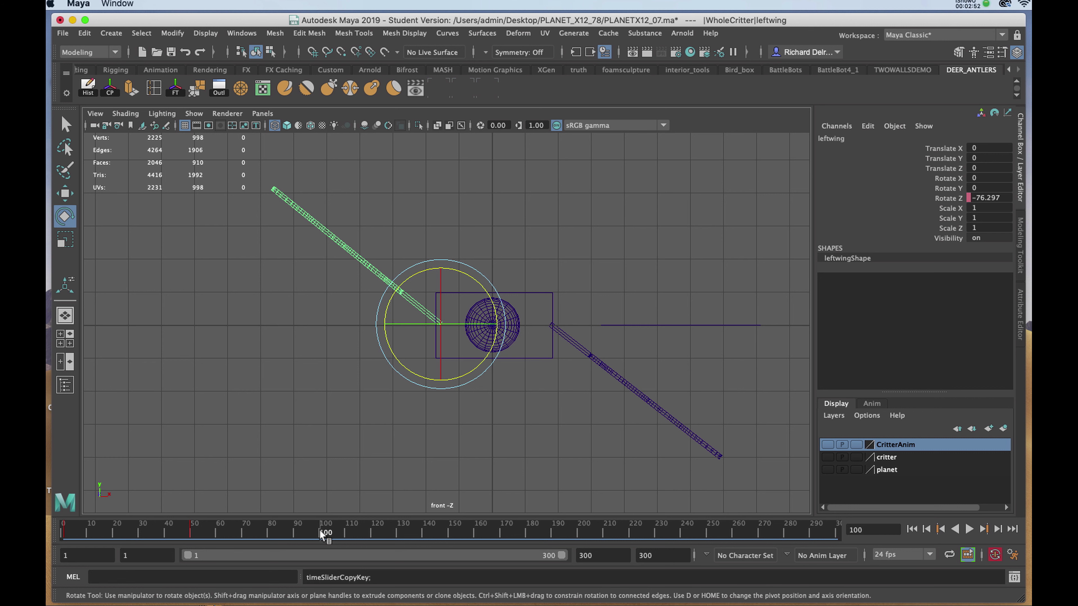
{"action": "right_click", "coordinate": [323, 524]}
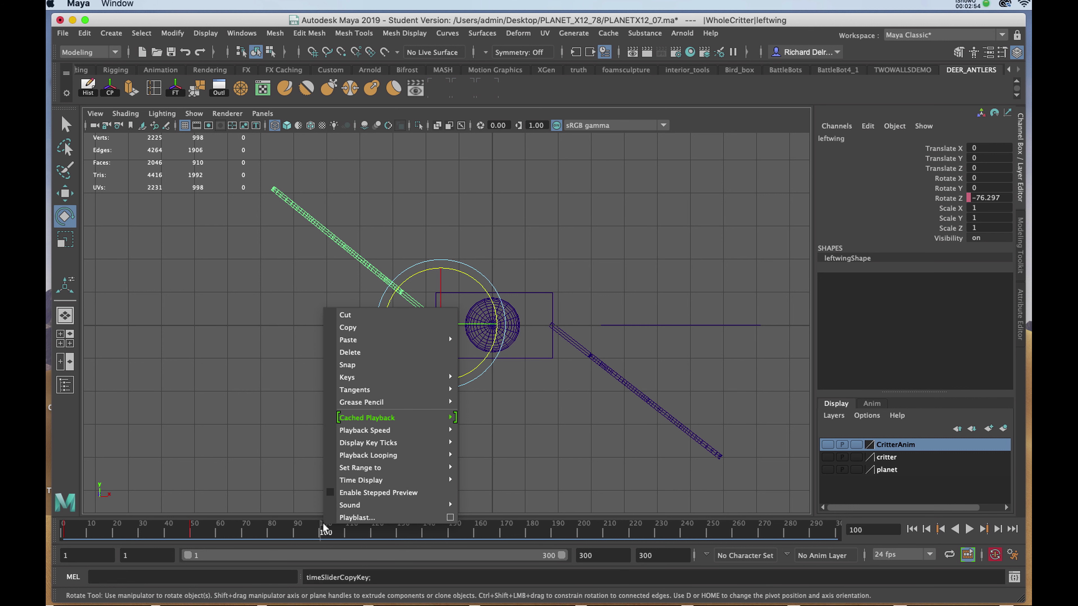
{"action": "mouse_move", "coordinate": [356, 341]}
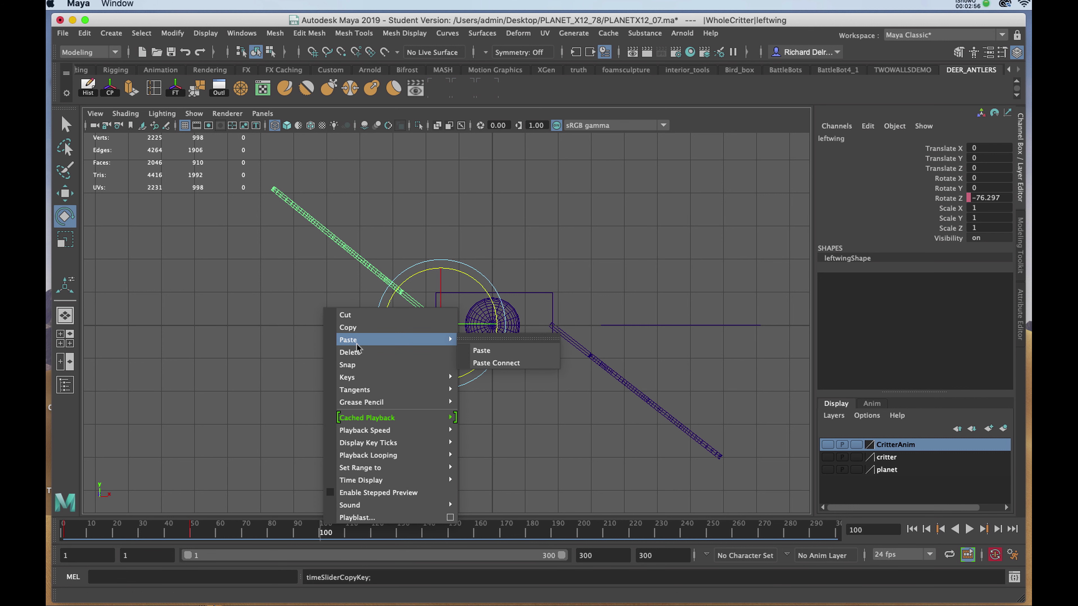
{"action": "left_click", "coordinate": [480, 351]}
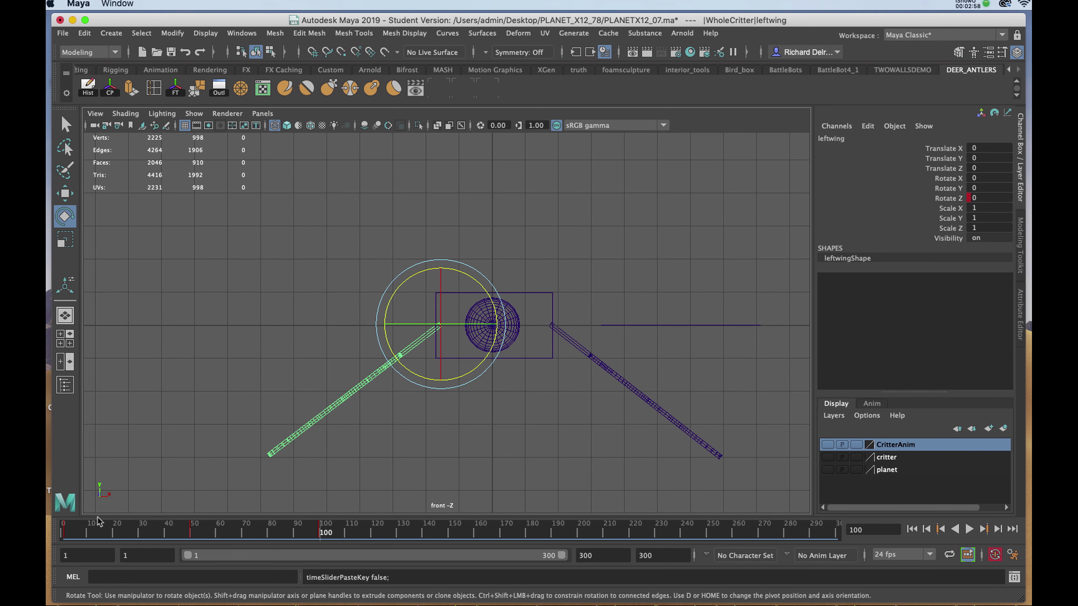
{"action": "key", "text": "alt+v"}
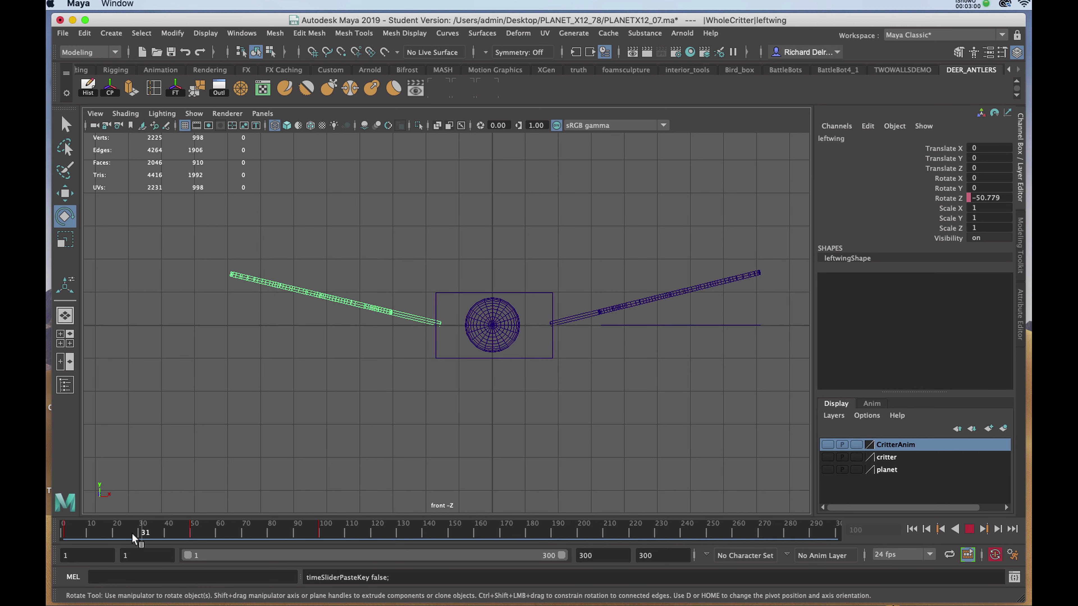
{"action": "left_click", "coordinate": [105, 526]}
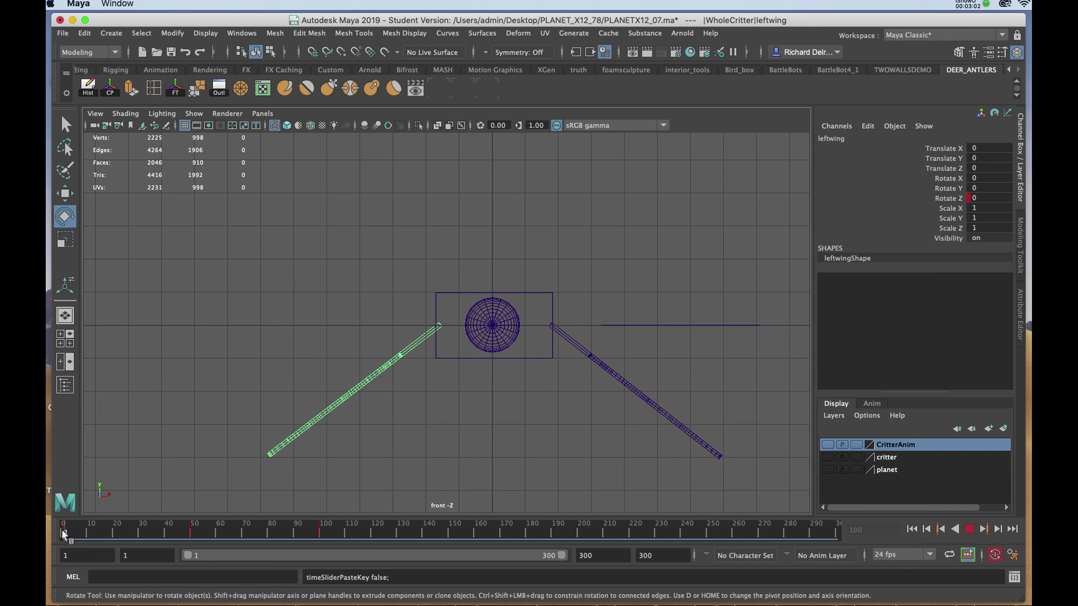
{"action": "mouse_move", "coordinate": [131, 525]}
{"action": "left_mouse_down"}
{"action": "mouse_move", "coordinate": [369, 526]}
{"action": "mouse_move", "coordinate": [149, 522]}
{"action": "left_mouse_up"}
{"action": "left_click_drag", "start_coordinate": [240, 523], "coordinate": [84, 530]}
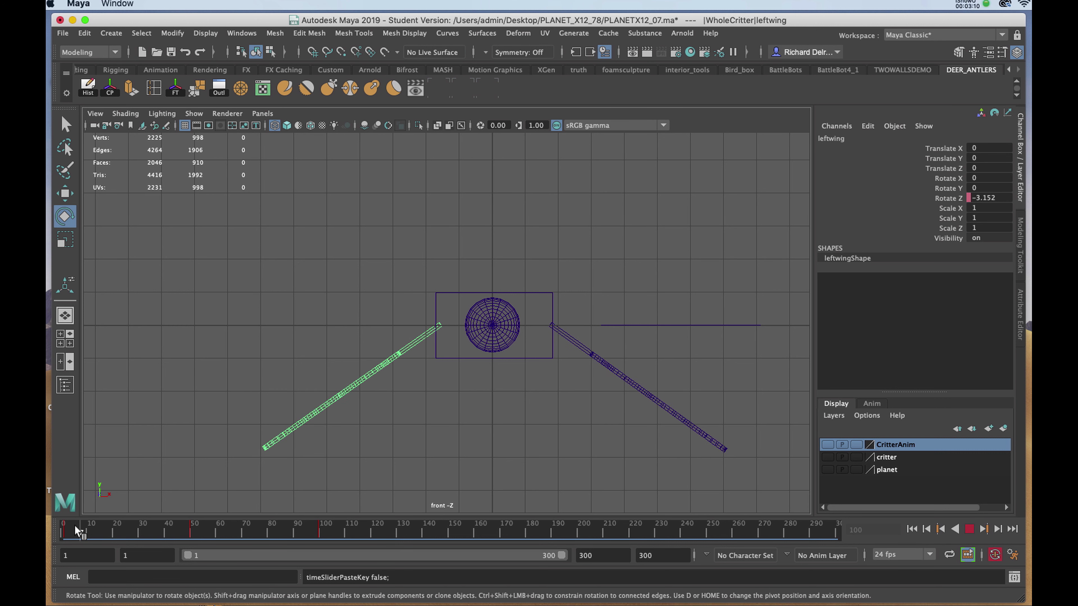
{"action": "left_click_drag", "start_coordinate": [75, 525], "coordinate": [341, 526]}
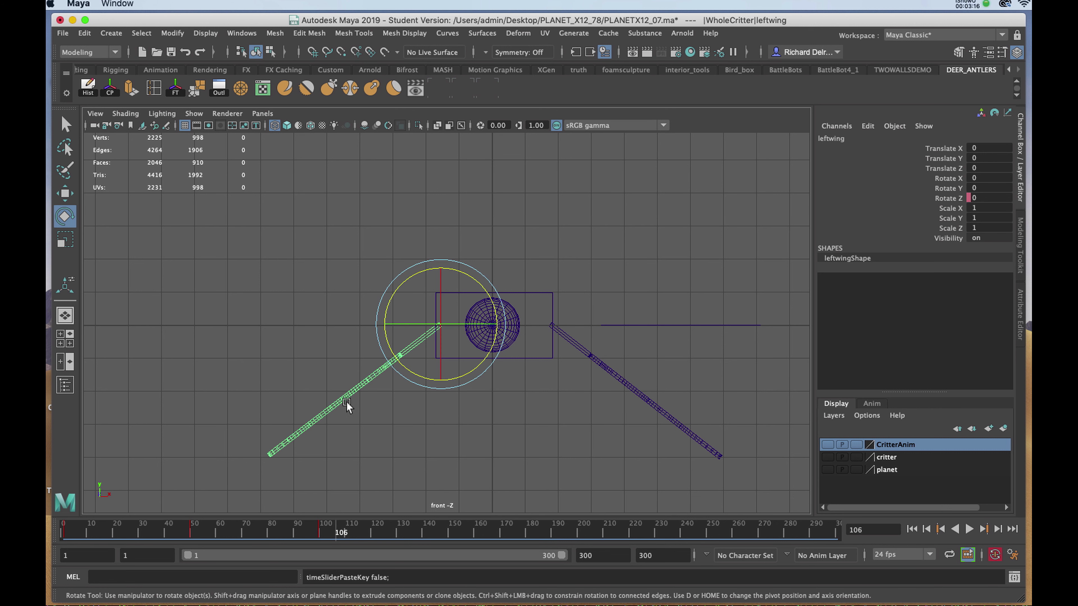
{"action": "left_click", "coordinate": [348, 393]}
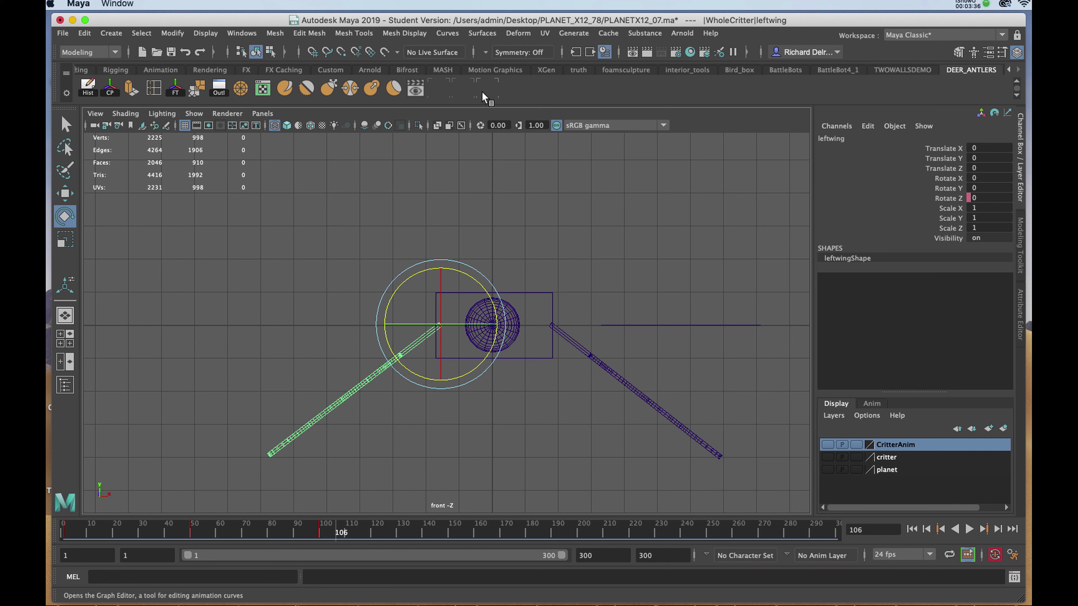
Step: Open the Graph Editor and select the left wing's Rotate Z curve
{"action": "left_click", "coordinate": [238, 30]}
{"action": "mouse_move", "coordinate": [261, 98]}
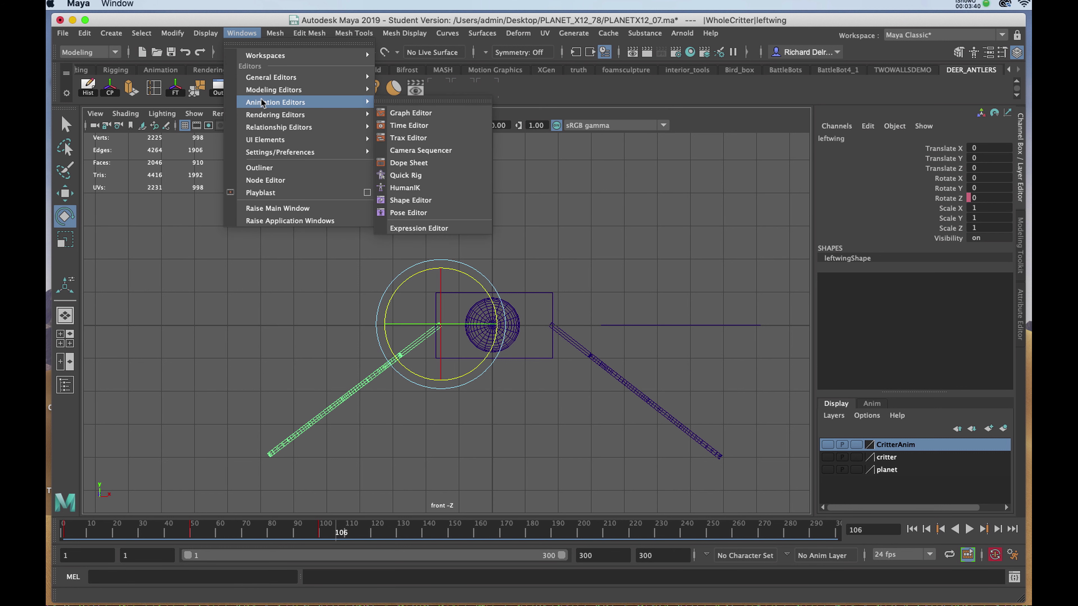
{"action": "left_click", "coordinate": [397, 113]}
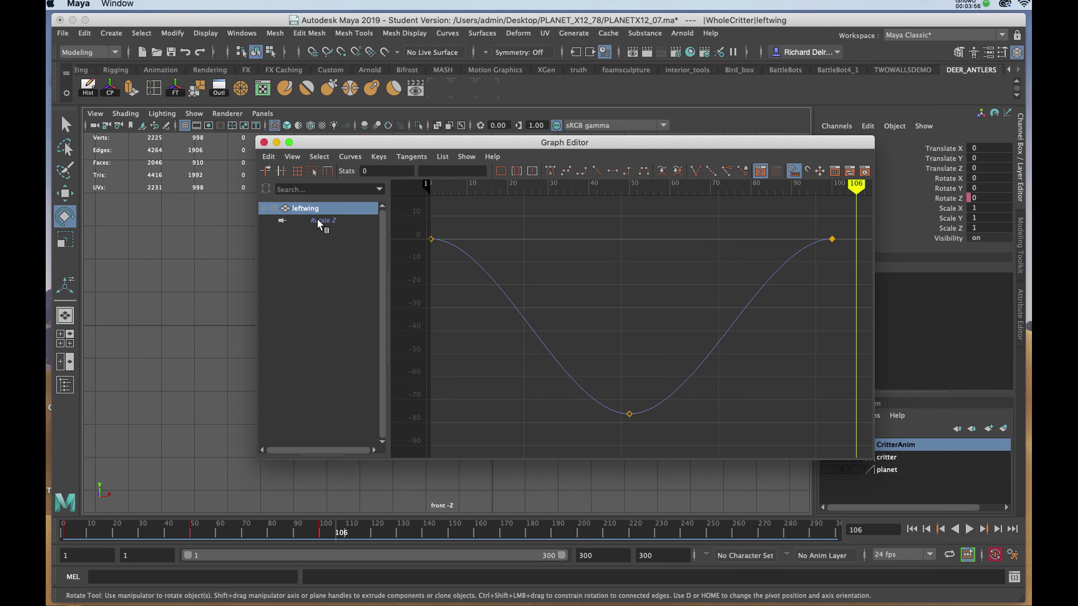
{"action": "left_click", "coordinate": [318, 221]}
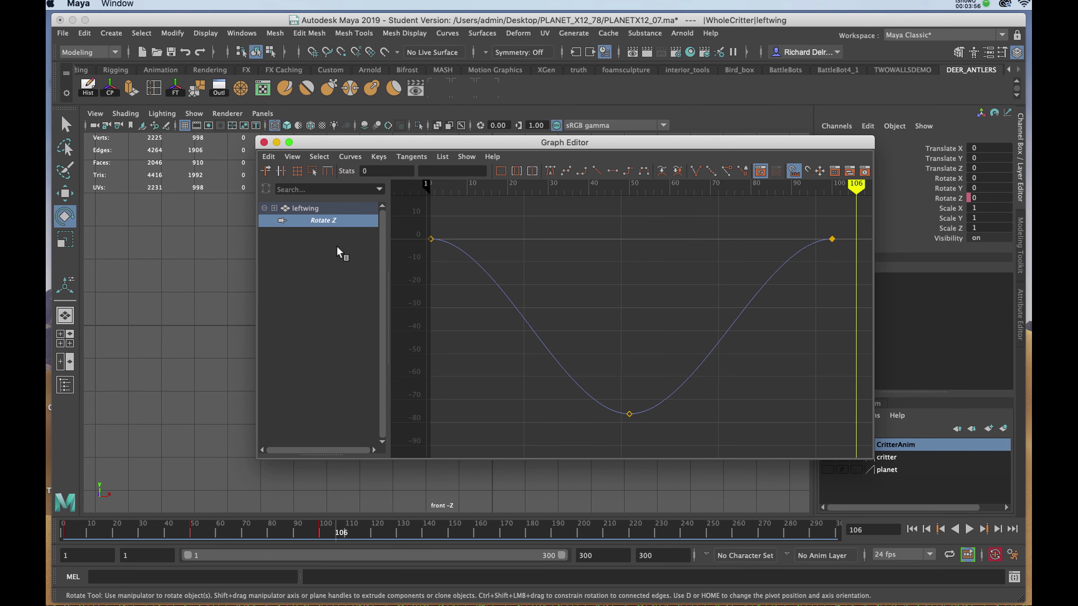
Step: Set the curve's Post Infinity to Cycle and move the Graph Editor aside
{"action": "left_click", "coordinate": [351, 157]}
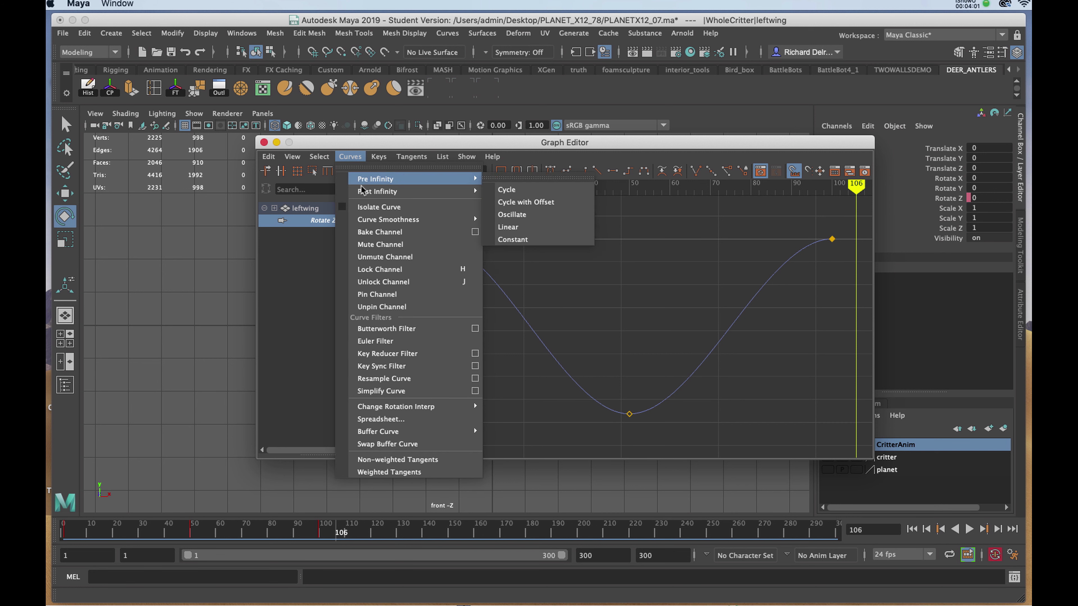
{"action": "mouse_move", "coordinate": [363, 196]}
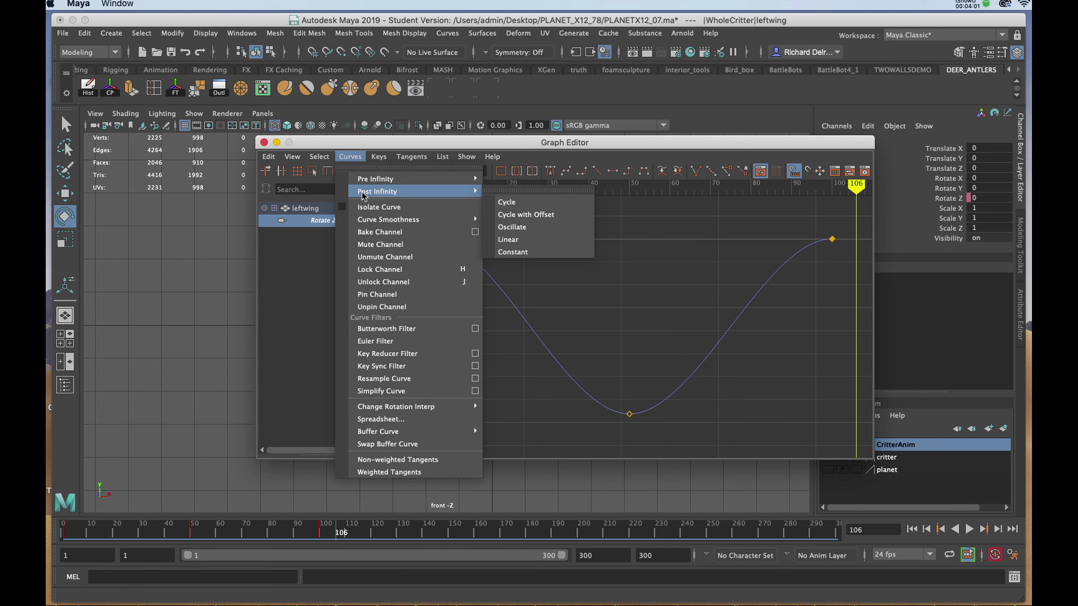
{"action": "left_click", "coordinate": [504, 203]}
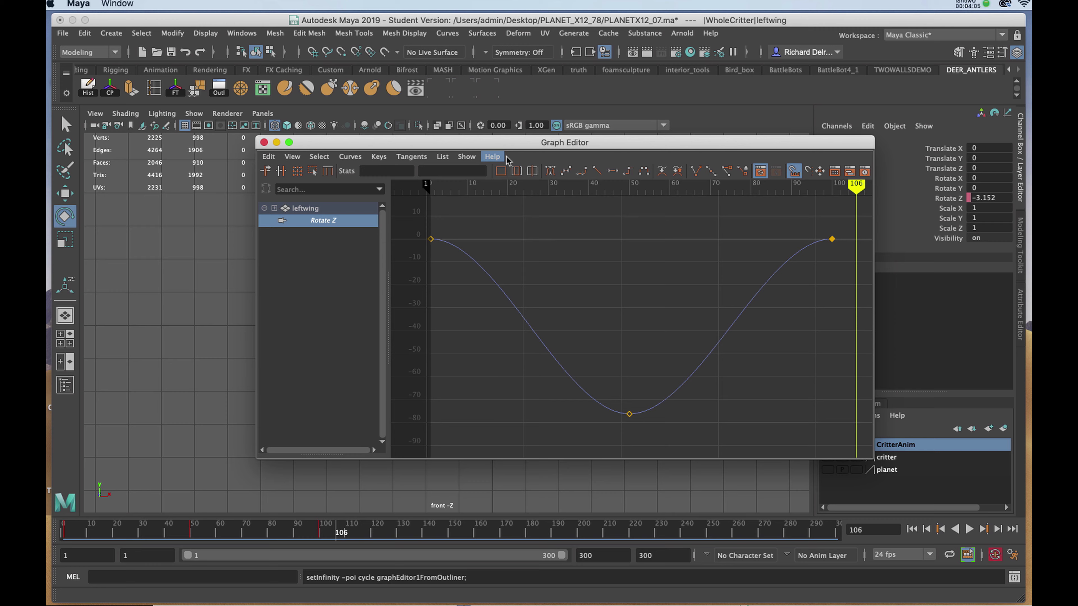
{"action": "left_click_drag", "start_coordinate": [516, 149], "coordinate": [250, 195]}
Step: Set the right wing's Rotate Z curve to Post Infinity Cycle in the Graph Editor
{"action": "left_click", "coordinate": [650, 410]}
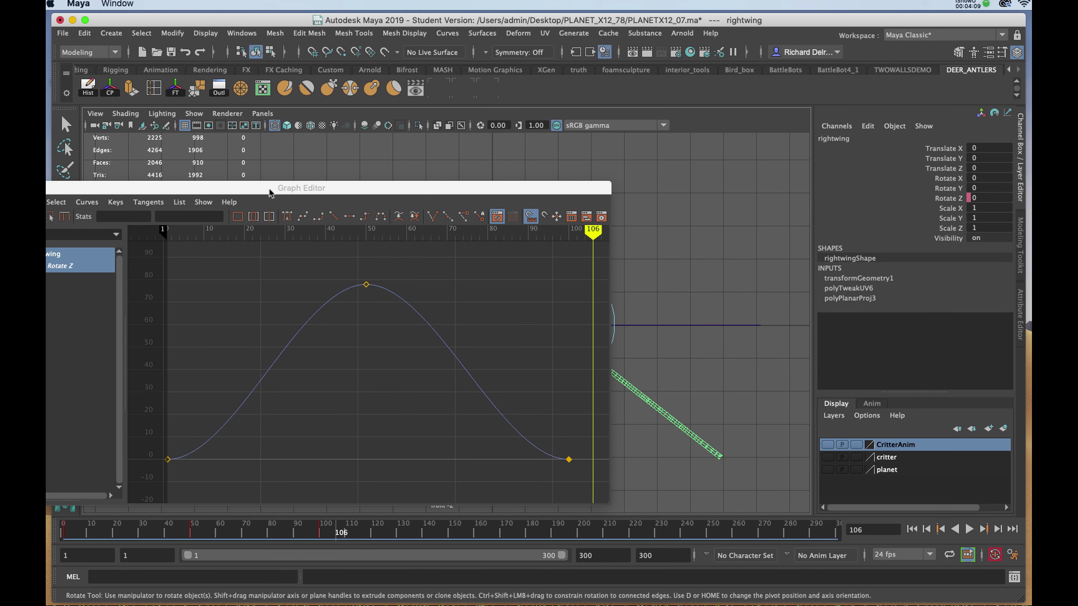
{"action": "left_click_drag", "start_coordinate": [268, 189], "coordinate": [553, 154]}
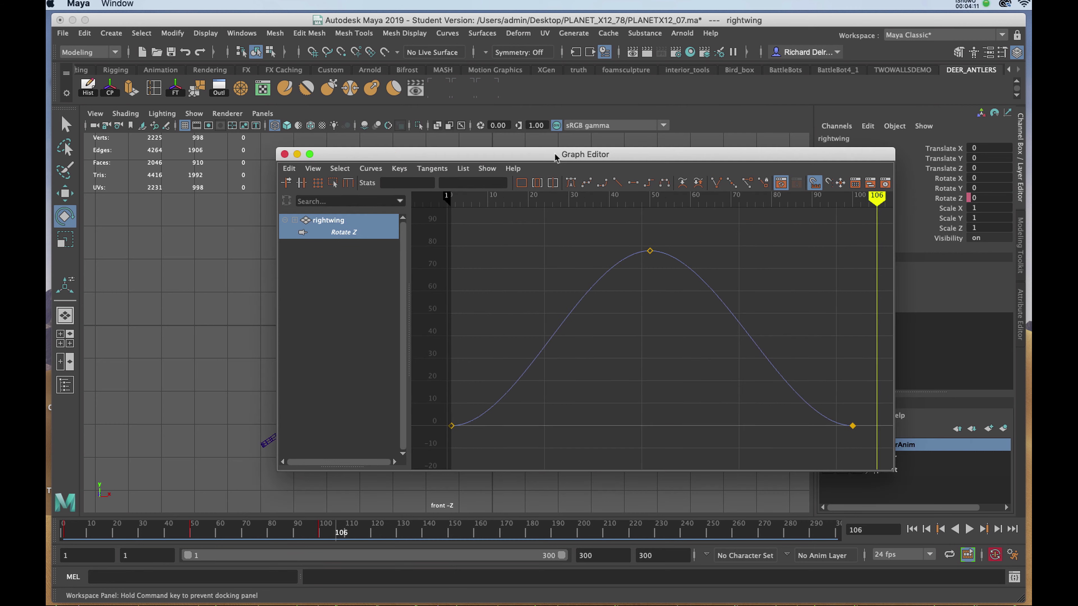
{"action": "left_click", "coordinate": [370, 169]}
{"action": "mouse_move", "coordinate": [429, 205]}
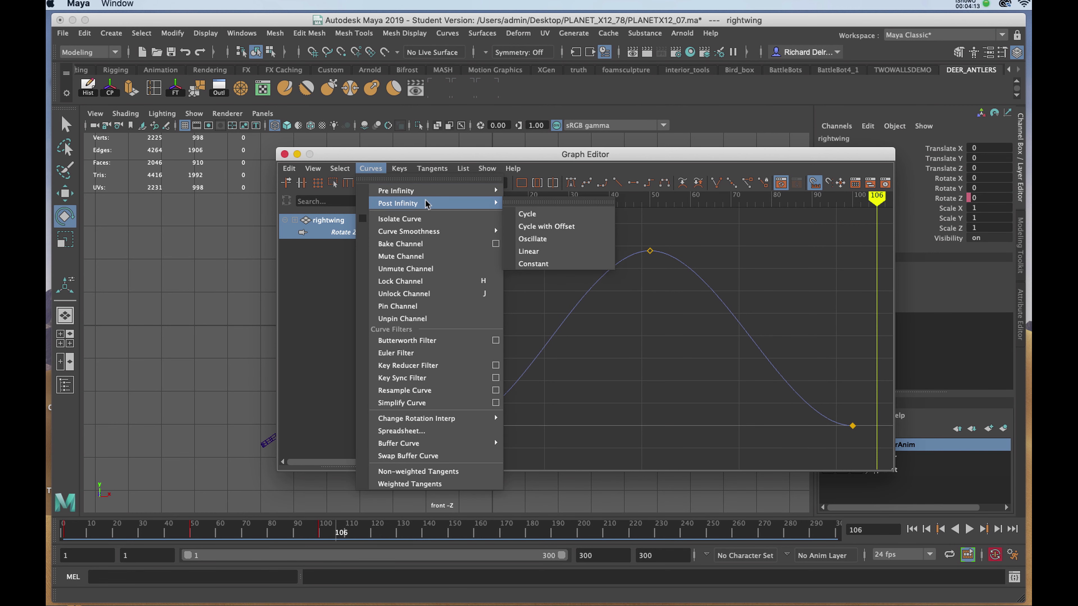
{"action": "left_click", "coordinate": [535, 215]}
Step: Close the Graph Editor, maximize the perspective view, and play the looping wing-flap animation
{"action": "left_click", "coordinate": [285, 154]}
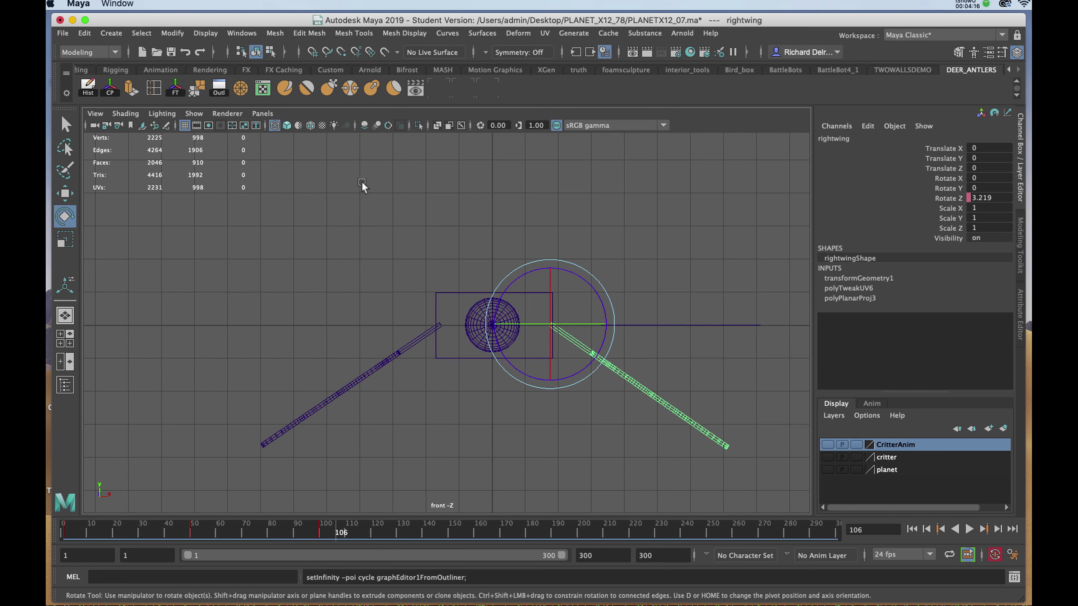
{"action": "key", "text": "space"}
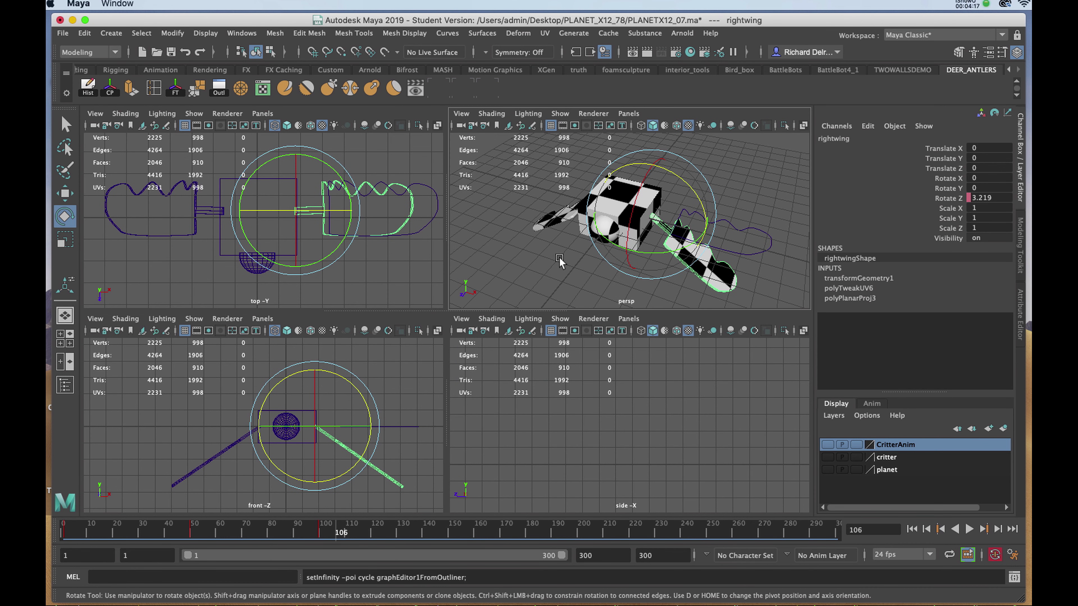
{"action": "key", "text": "space"}
{"action": "key", "text": "alt+v"}
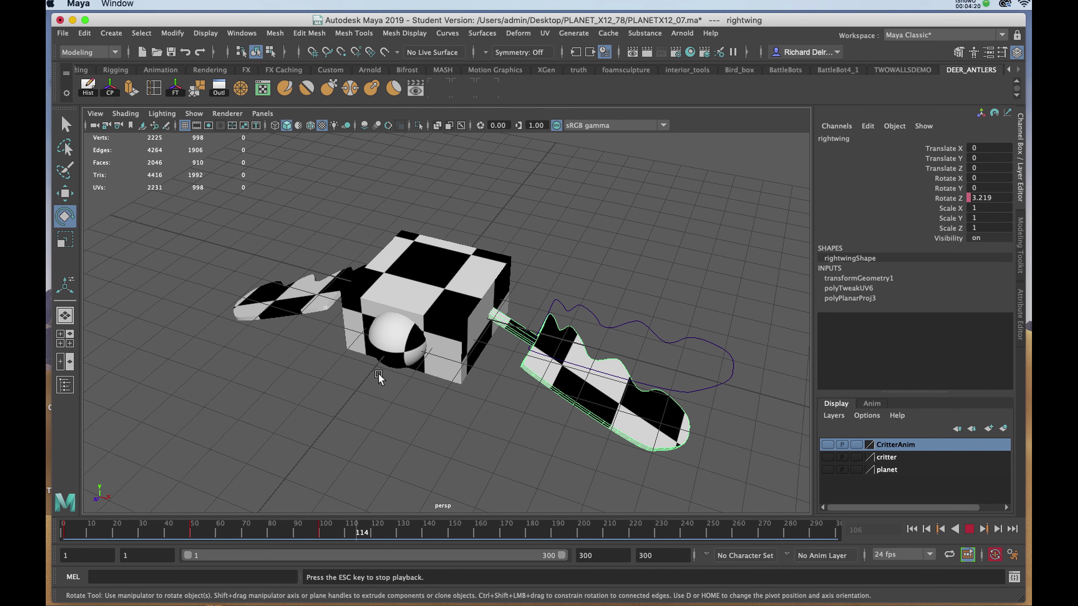